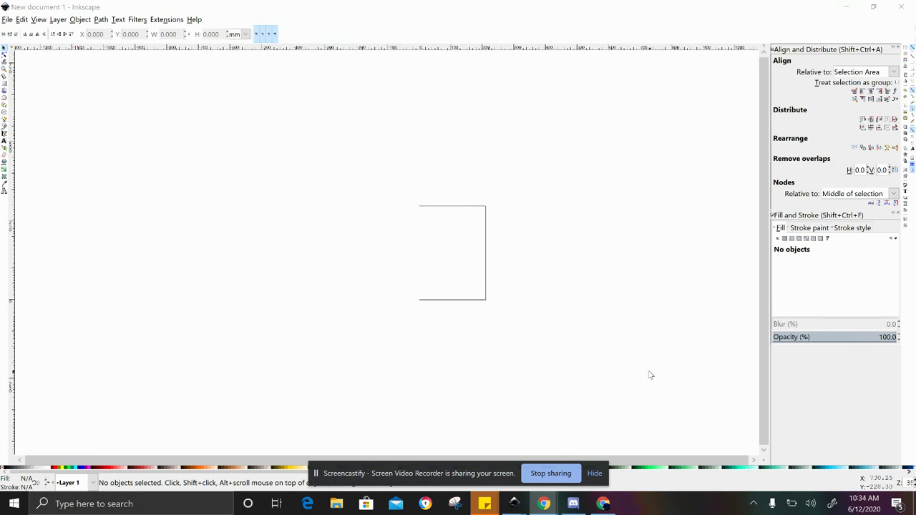
Draw a rectangle about 184 mm wide and 32 mm high across the upper part of the page
scroll(650, 375, "up", 2)
scroll(647, 373, "up", 1)
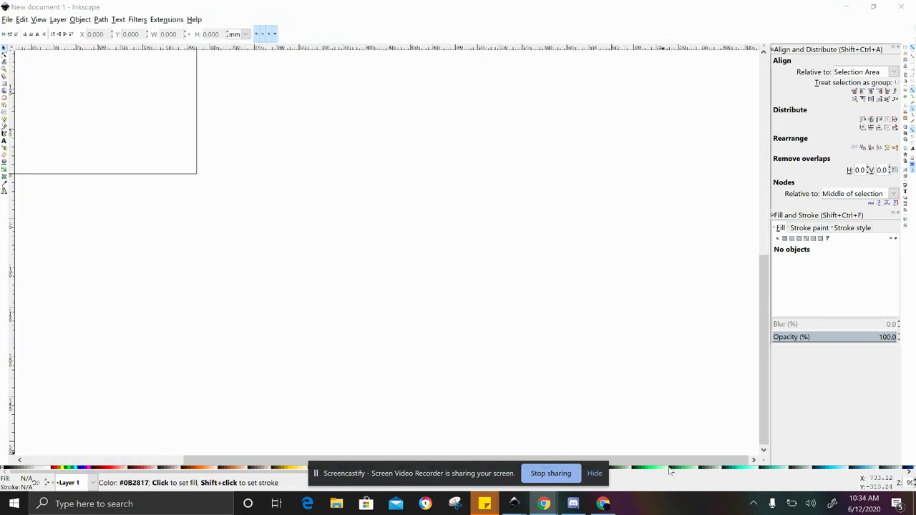
left_click_drag(670, 463, 515, 467)
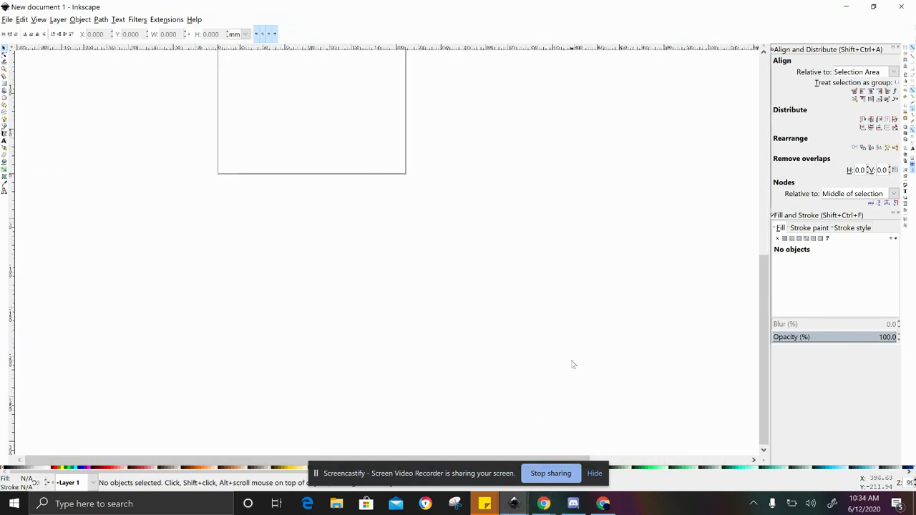
scroll(555, 328, "up", 1)
scroll(556, 331, "up", 1)
scroll(579, 335, "up", 8)
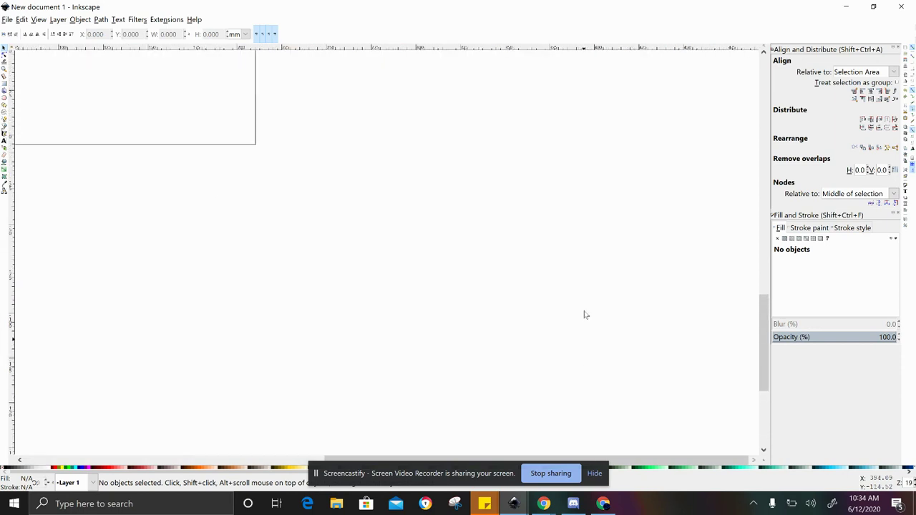
scroll(595, 308, "up", 2)
left_click_drag(681, 461, 525, 466)
scroll(599, 309, "up", 6)
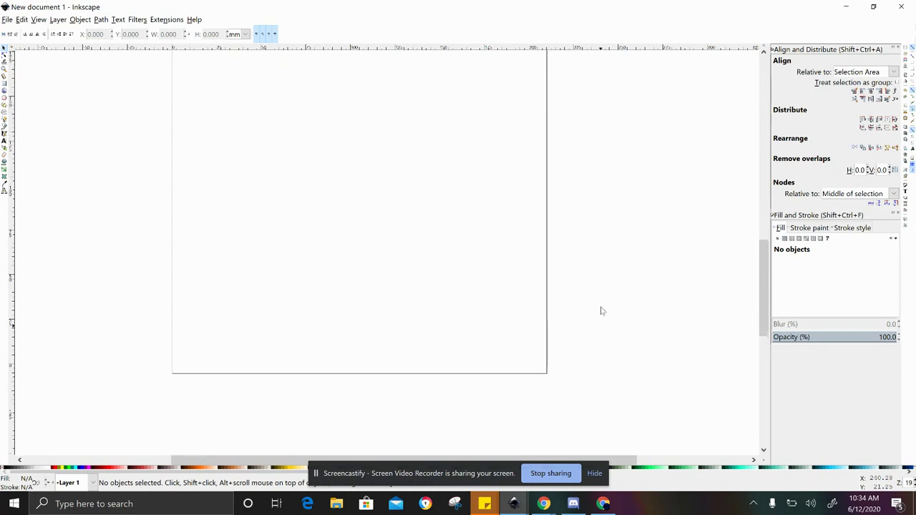
key("5")
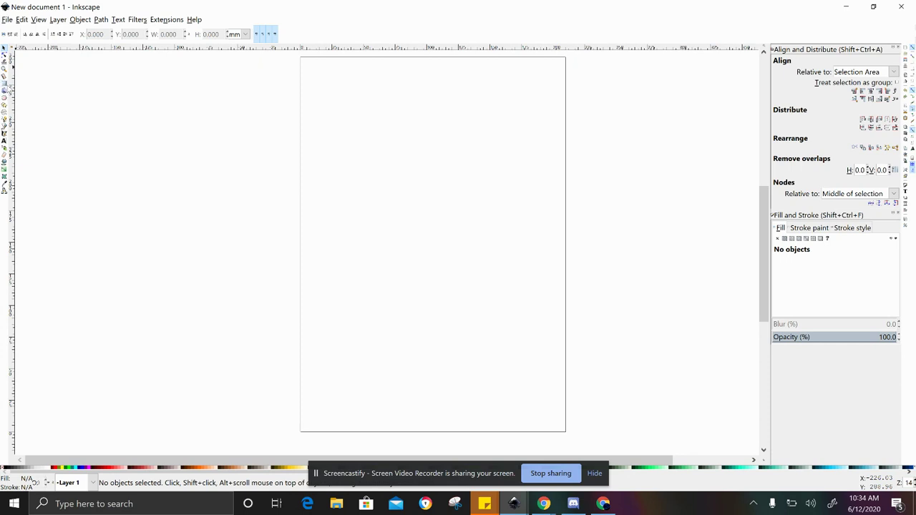
left_click(5, 85)
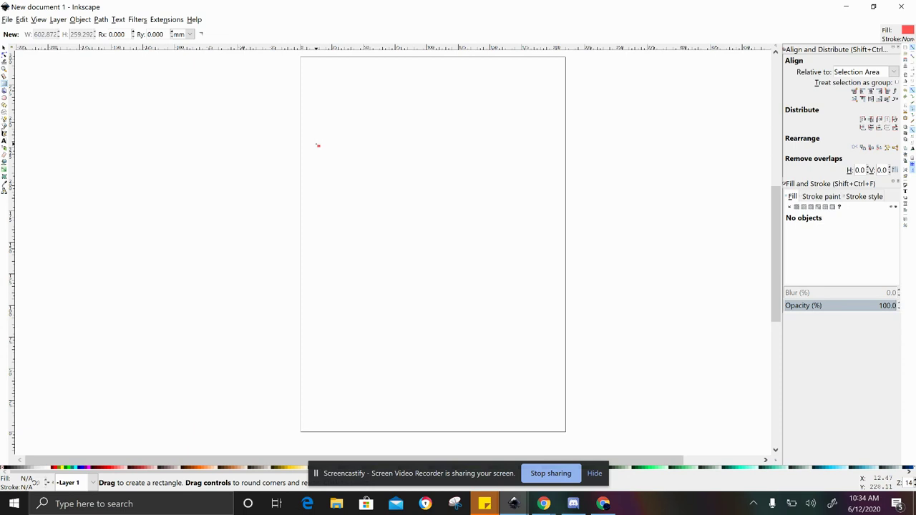
left_click_drag(315, 145, 545, 183)
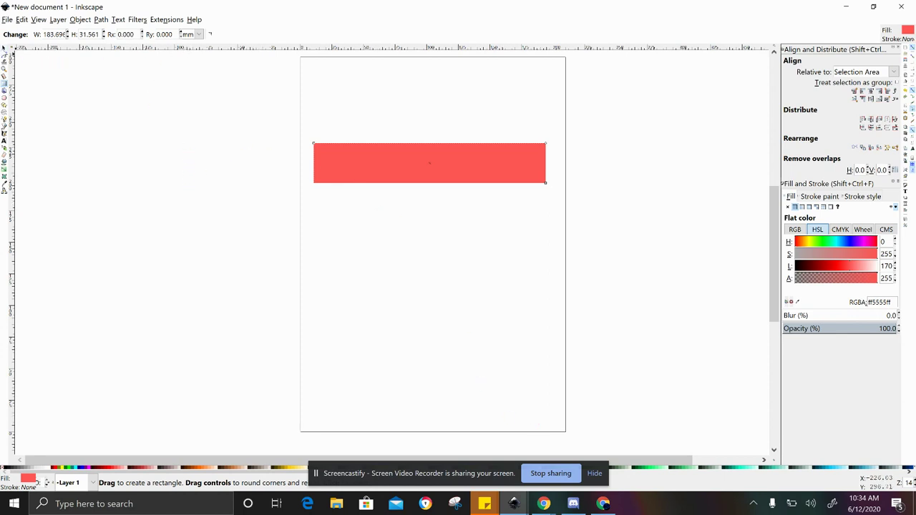
Switch the measurement unit to inches and set the rectangle's height to 0.75 in and width to 7.25 in
left_click(4, 48)
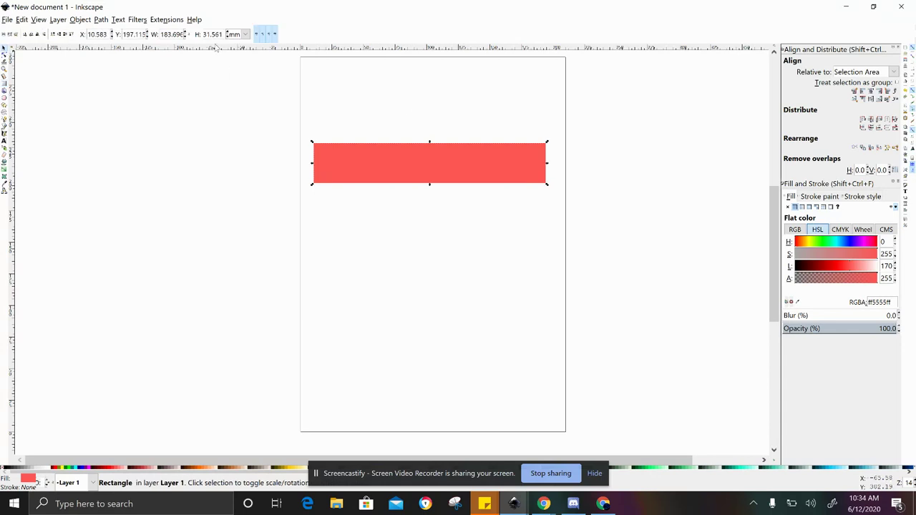
left_click(247, 35)
left_click(243, 83)
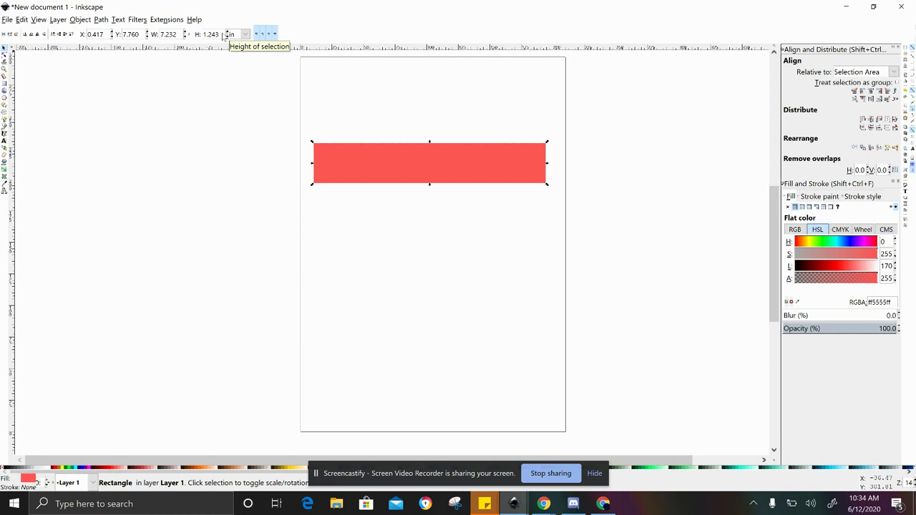
left_click_drag(222, 34, 191, 30)
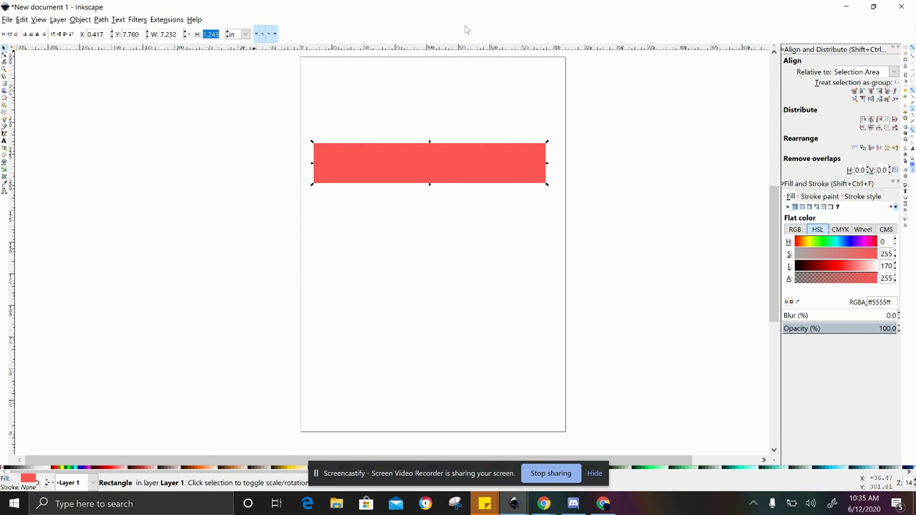
type(".75")
key("Return")
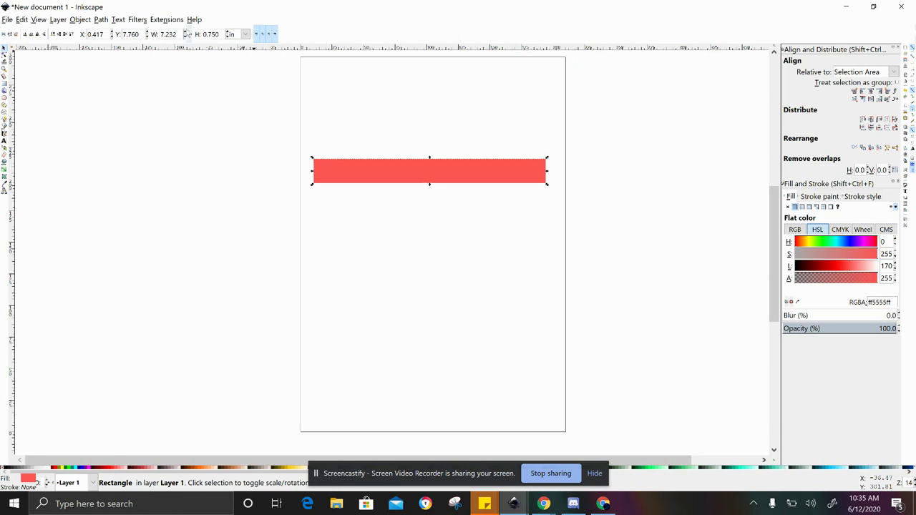
left_click_drag(176, 34, 151, 41)
type("7.25")
key("Return")
left_click(479, 226)
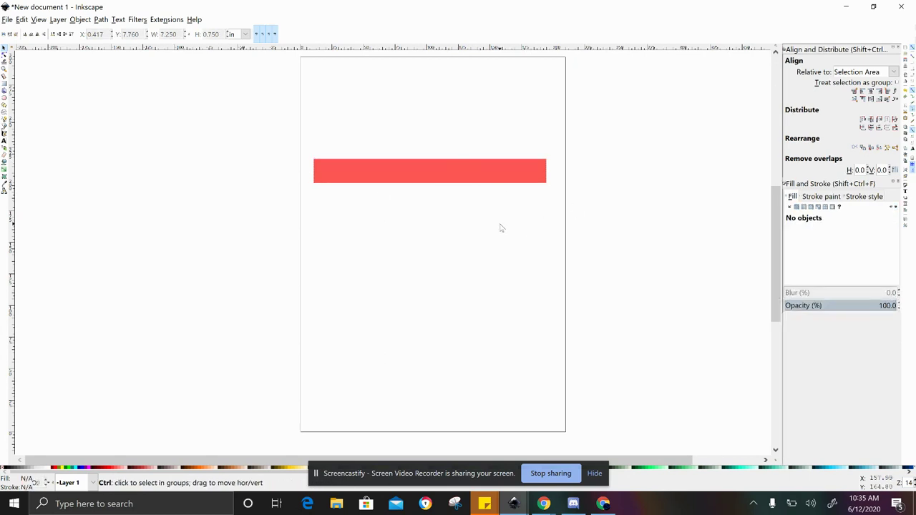
Add the text GARLIC at font size 36 just below the rectangle's left part
scroll(501, 228, "up", 2, "ctrl")
scroll(499, 227, "up", 1)
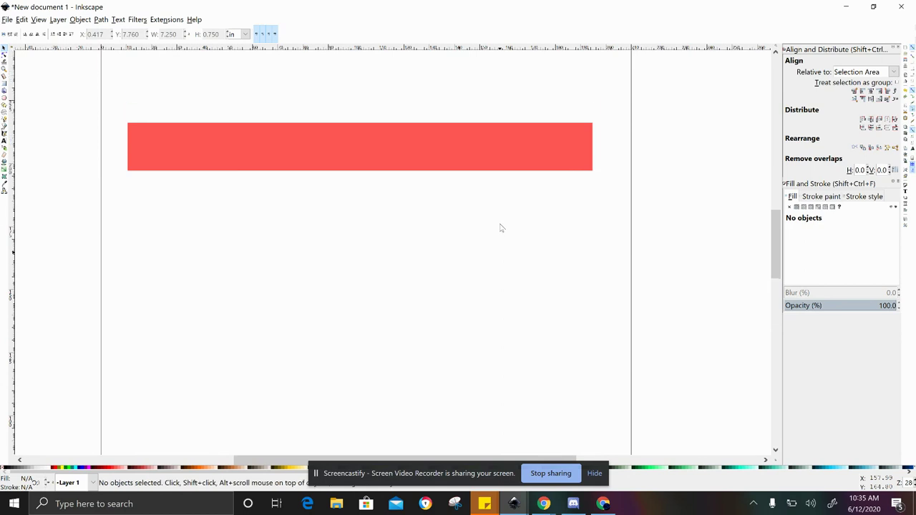
scroll(493, 242, "up", 1, "ctrl")
left_click_drag(517, 457, 481, 455)
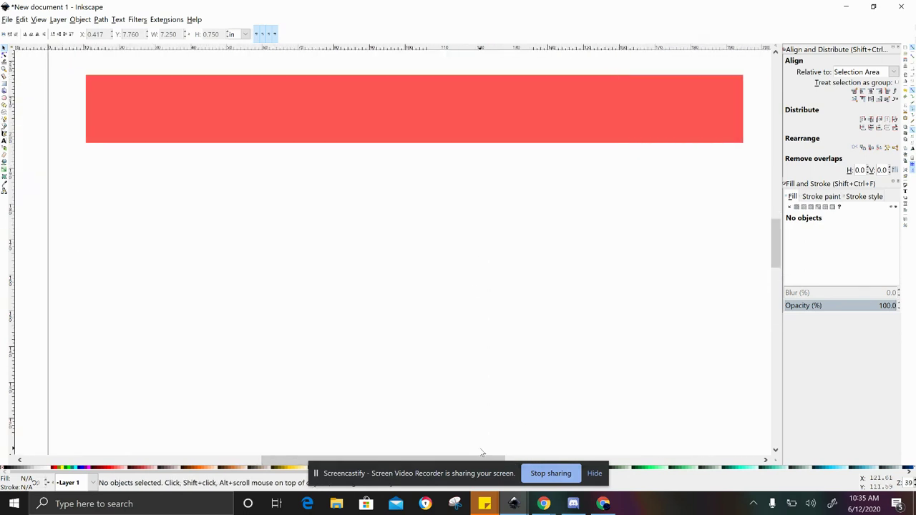
scroll(689, 222, "up", 1)
scroll(688, 222, "up", 3)
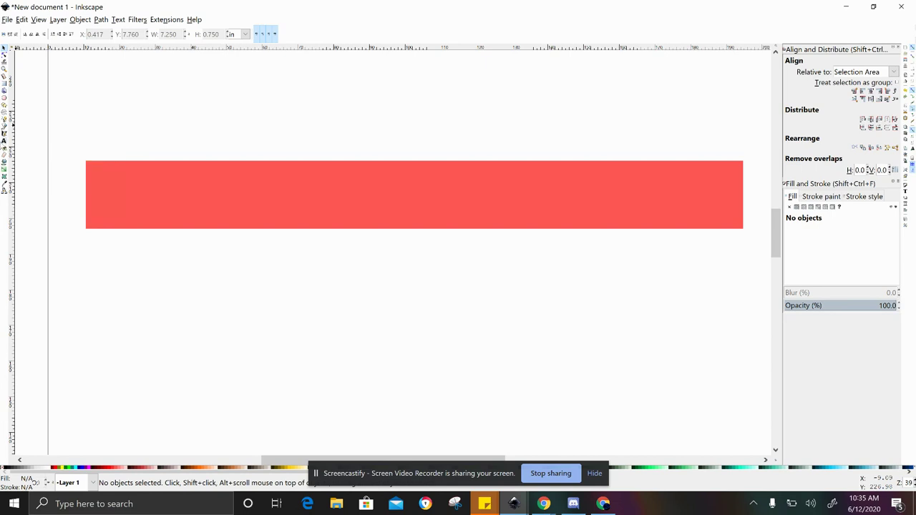
left_click(4, 143)
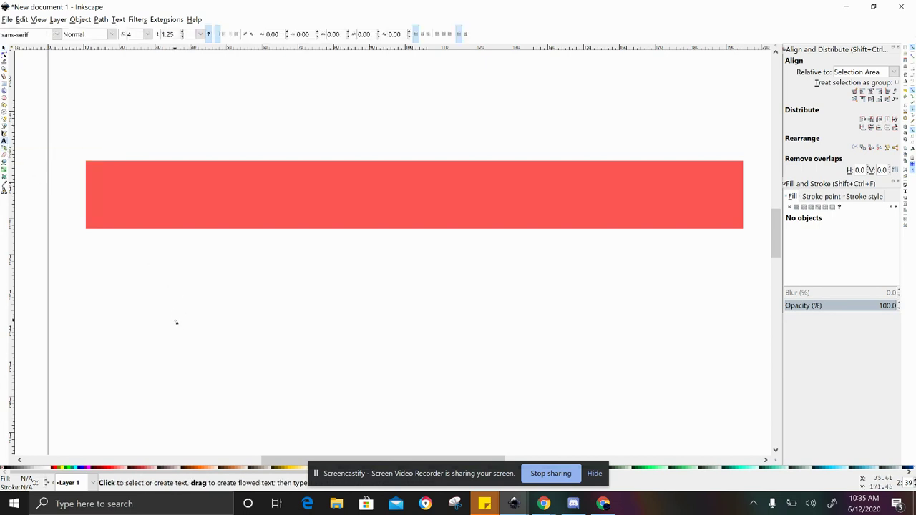
left_click(140, 336)
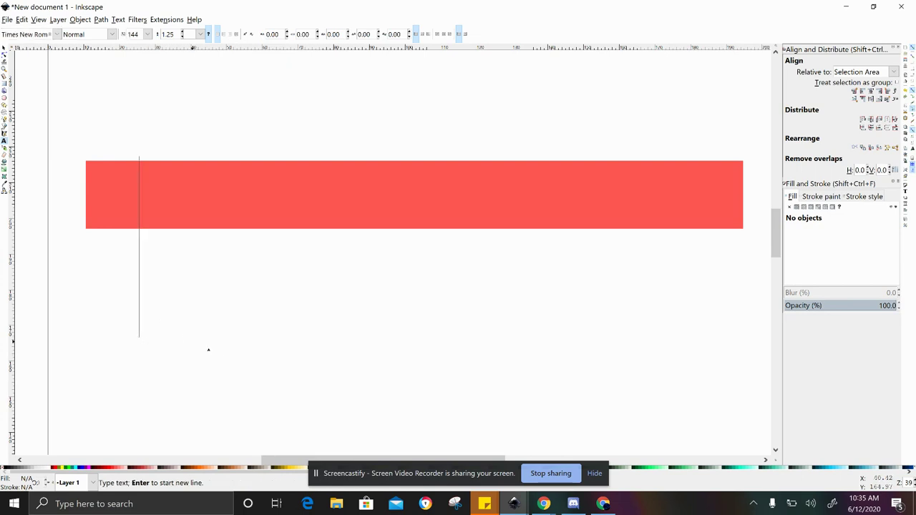
left_click(148, 34)
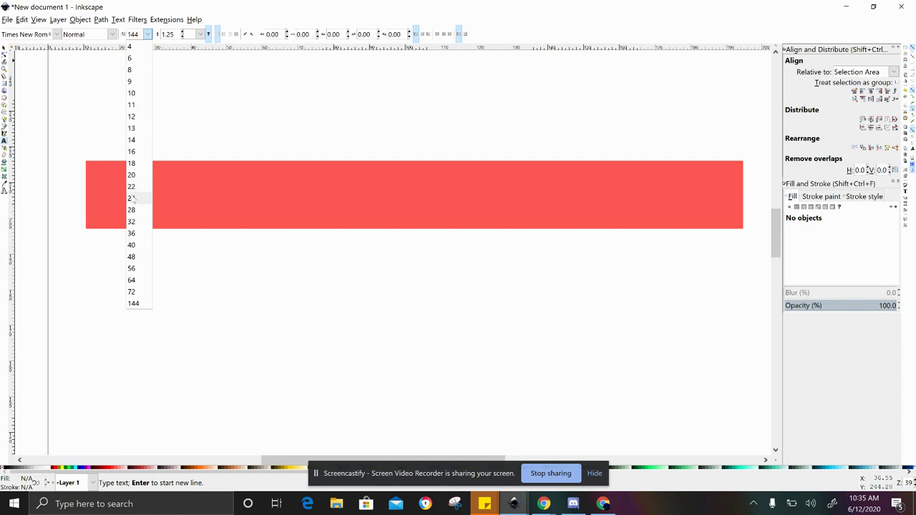
left_click(132, 233)
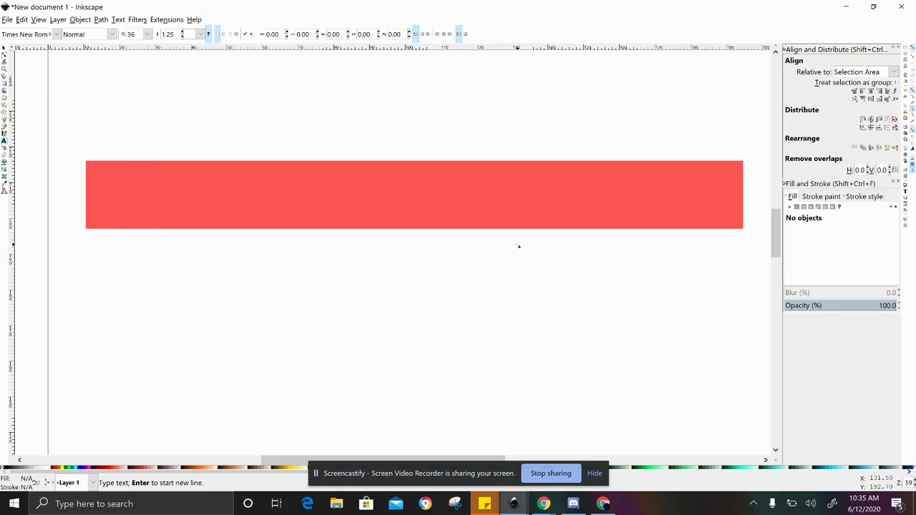
type("Gl")
key("BackSpace")
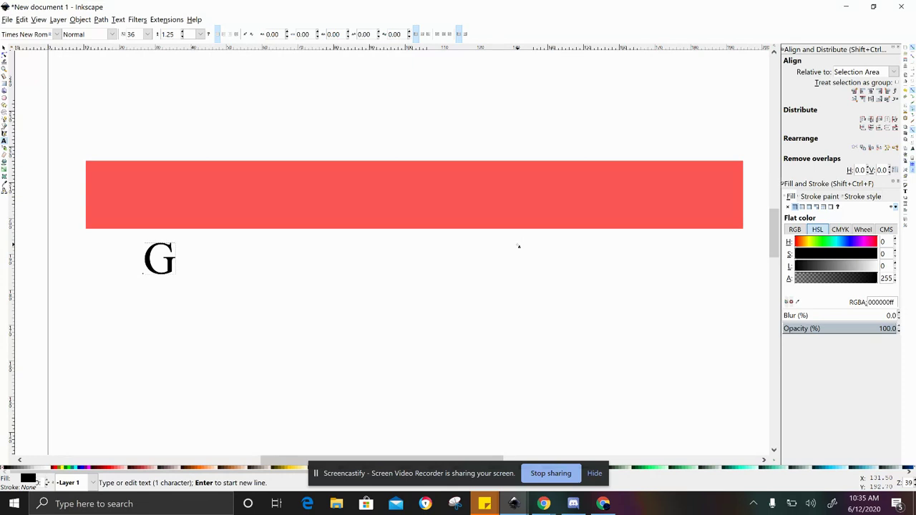
type("AR")
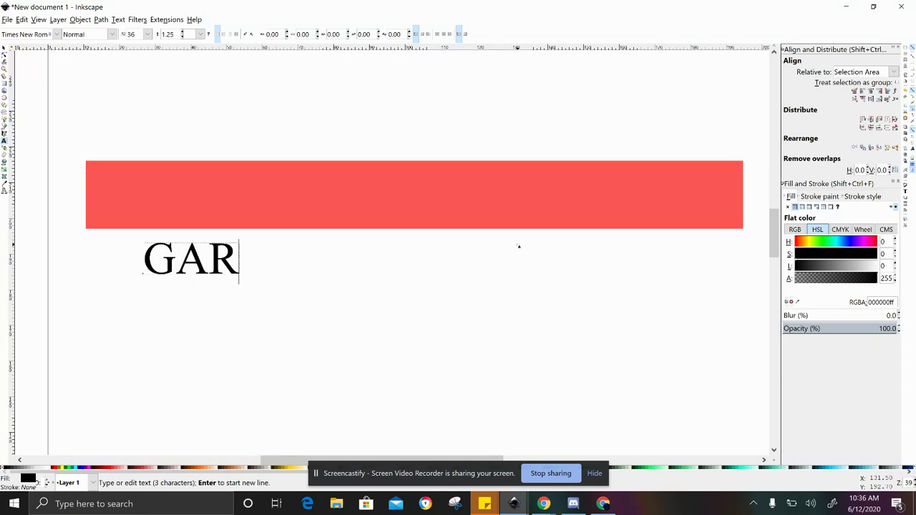
type("LIC")
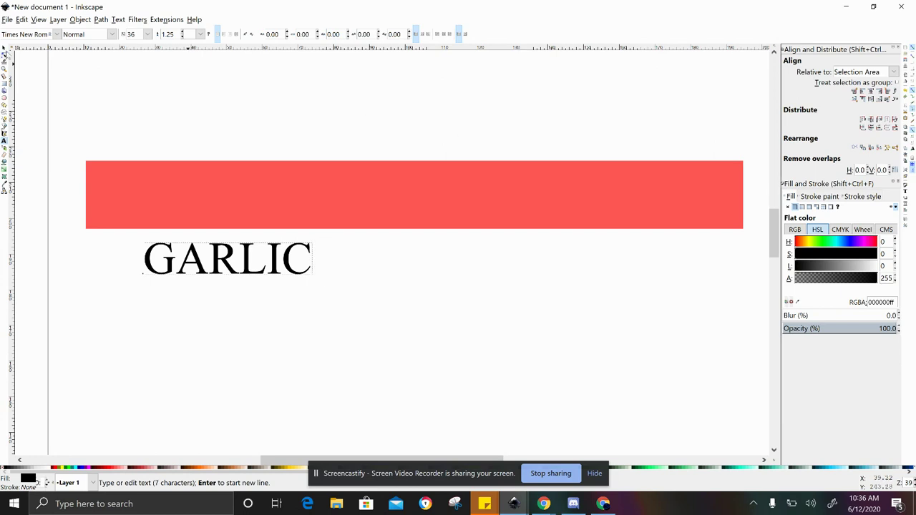
Convert the GARLIC text object to paths and check it for editable nodes
left_click(5, 51)
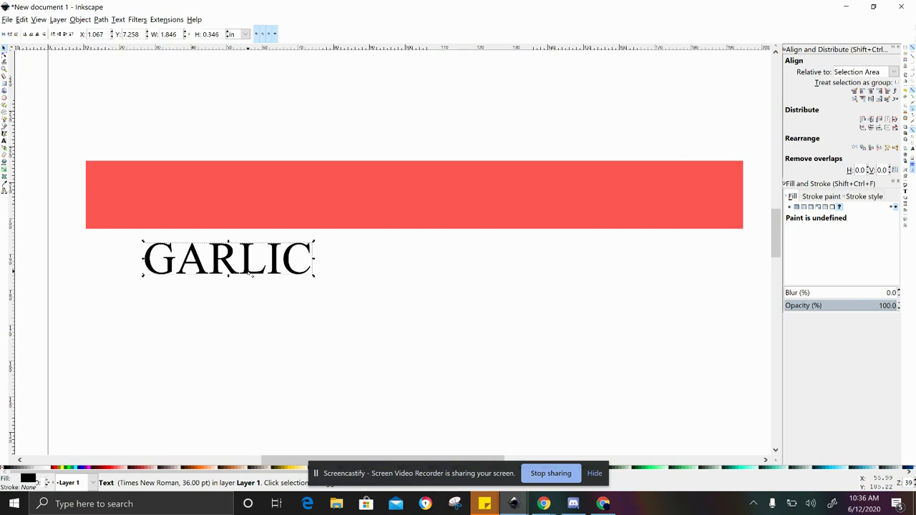
left_click(102, 20)
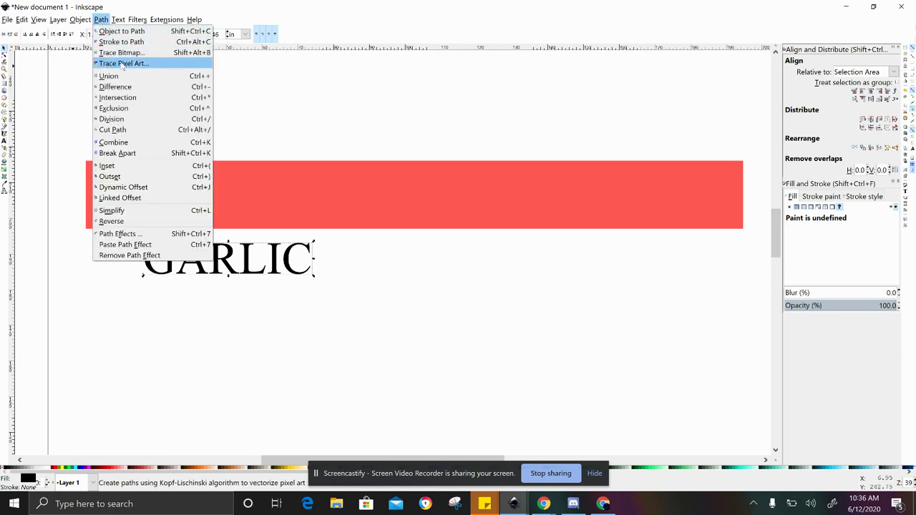
left_click(105, 31)
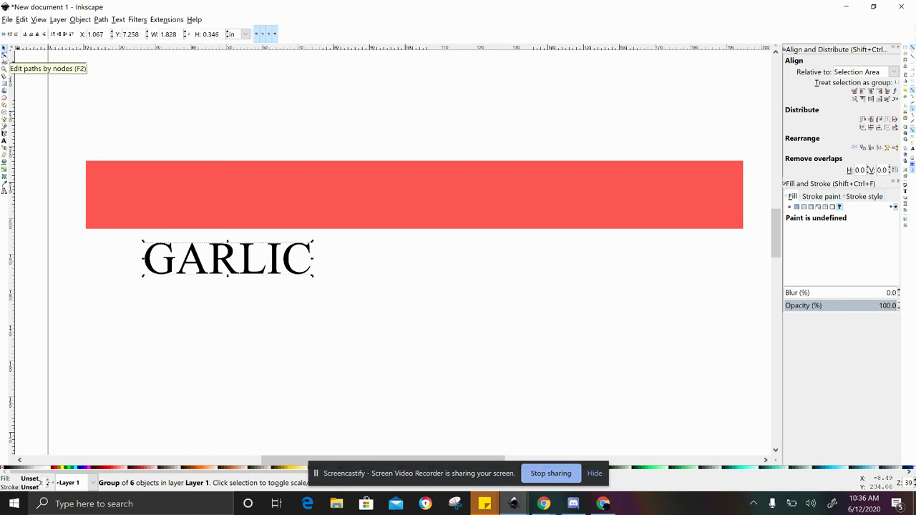
left_click(4, 56)
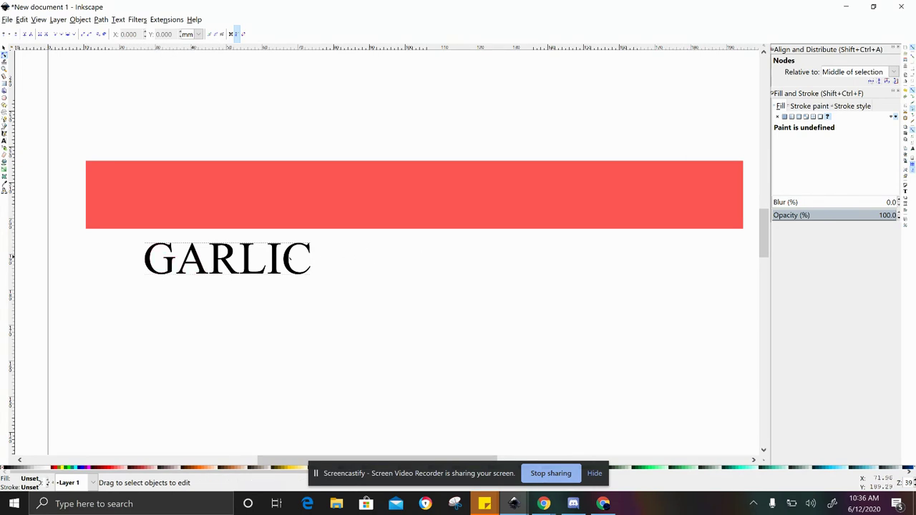
left_click(4, 48)
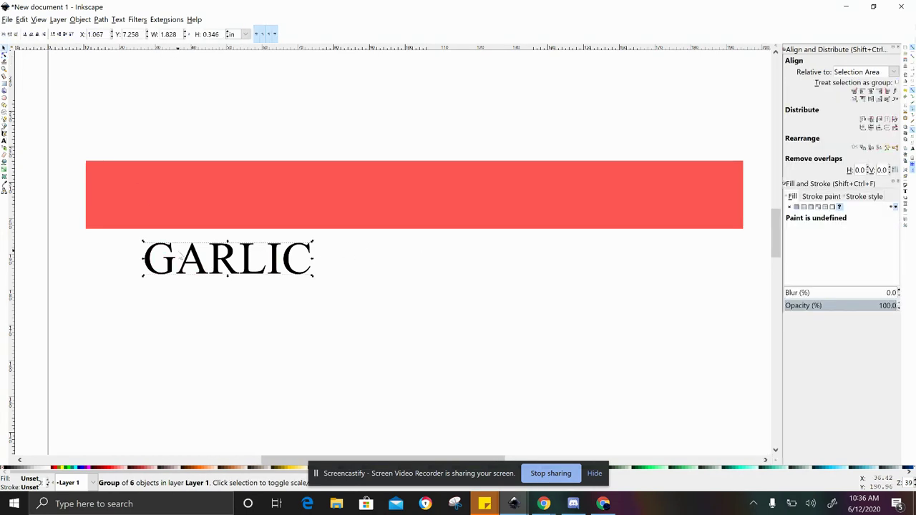
Combine the GARLIC letter paths into a single path and check its nodes
left_click(101, 20)
left_click(104, 145)
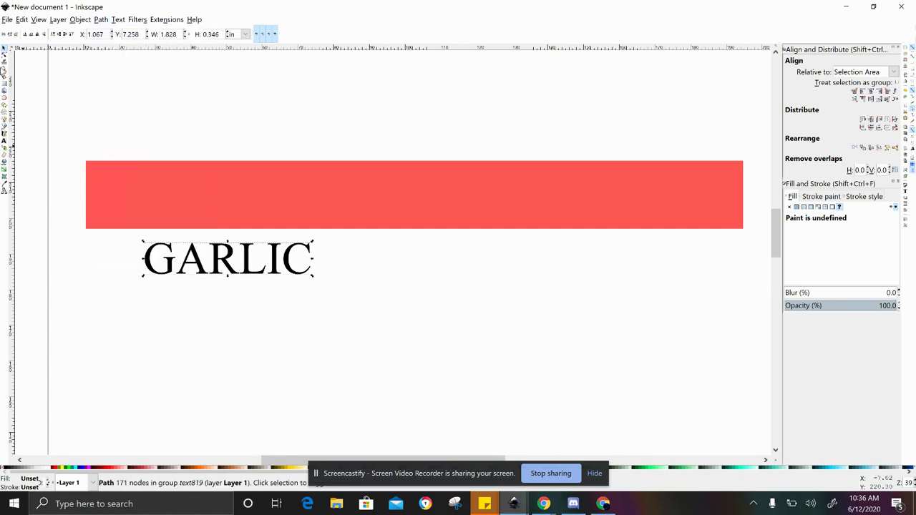
left_click(5, 56)
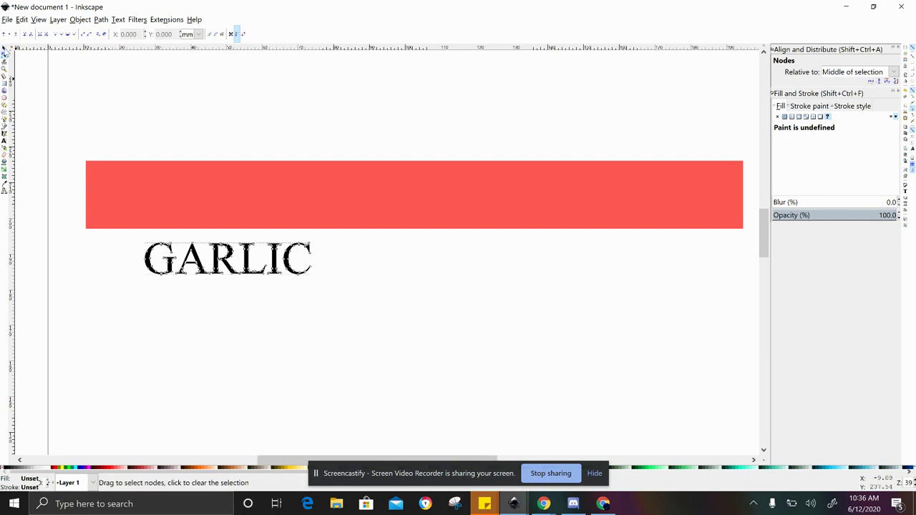
left_click(4, 50)
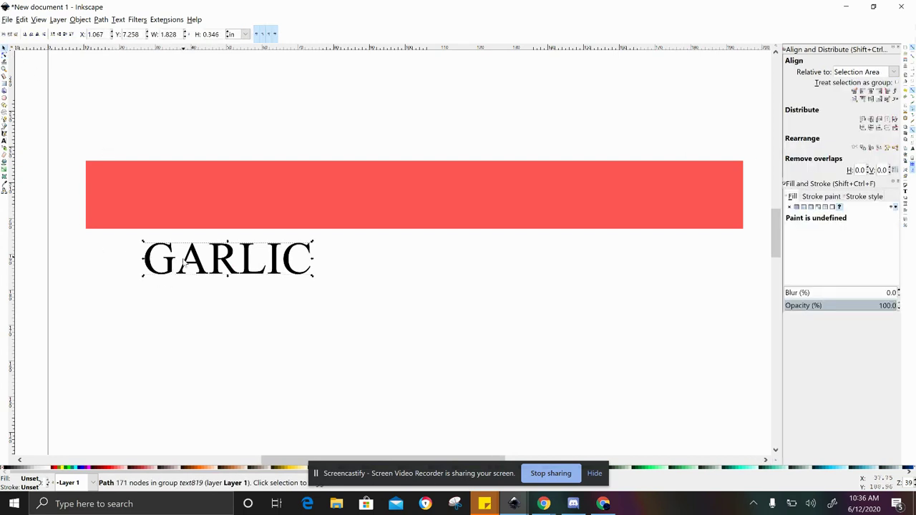
Try placing the GARLIC path over the rectangle's left end and moving the rectangle upwards, and undo the last change
left_click_drag(189, 264, 145, 200)
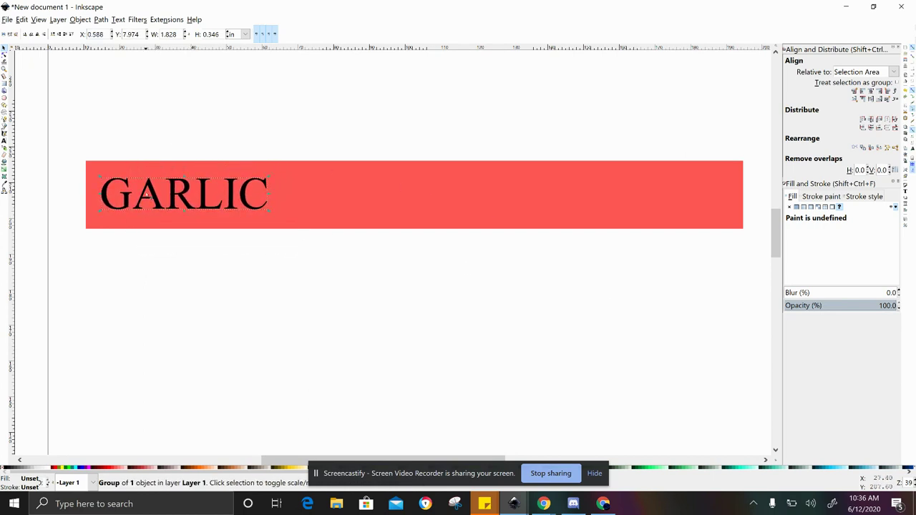
left_click_drag(151, 208, 144, 141)
left_click(119, 185)
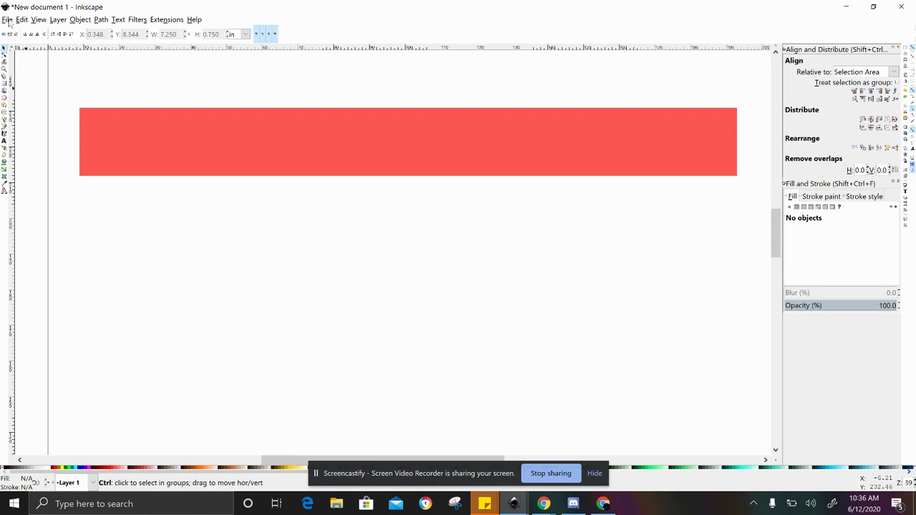
key("ctrl+z")
Separate the two objects, moving the GARLIC path below the rectangle and the rectangle to about X 0.298 in, Y 8.016 in
left_click(149, 192)
left_click_drag(149, 192, 142, 118)
left_click(159, 191)
left_click_drag(177, 199, 187, 291)
left_click_drag(212, 128, 207, 184)
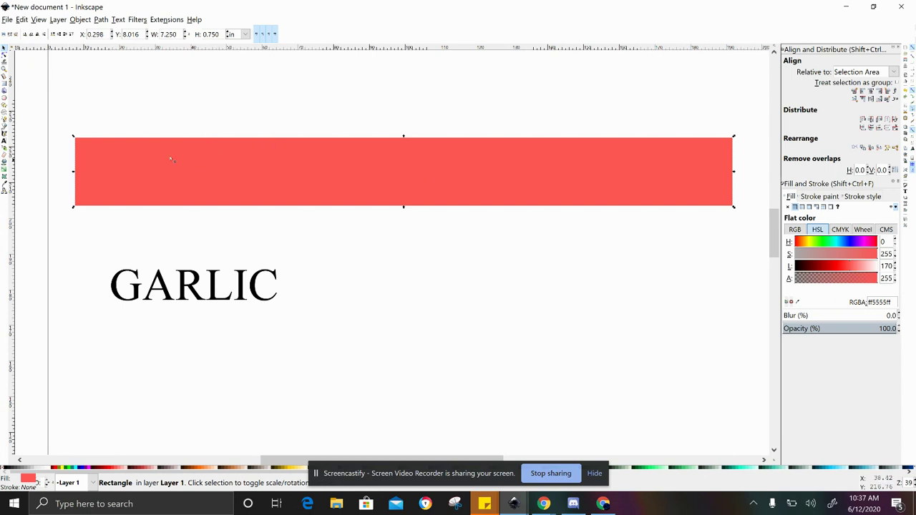
left_click(71, 91)
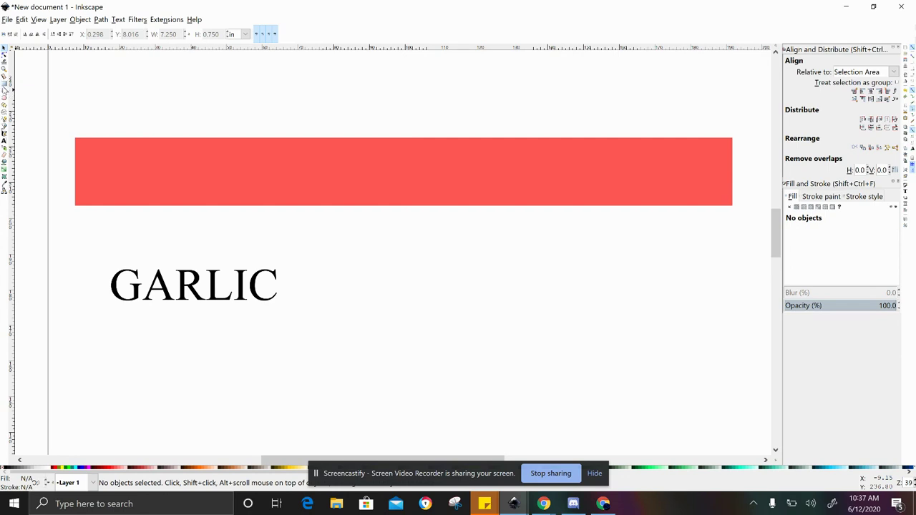
Draw a dark brown rectangle about 80 mm wide and 18 mm high overlapping the red bar's upper-left part
left_click(5, 83)
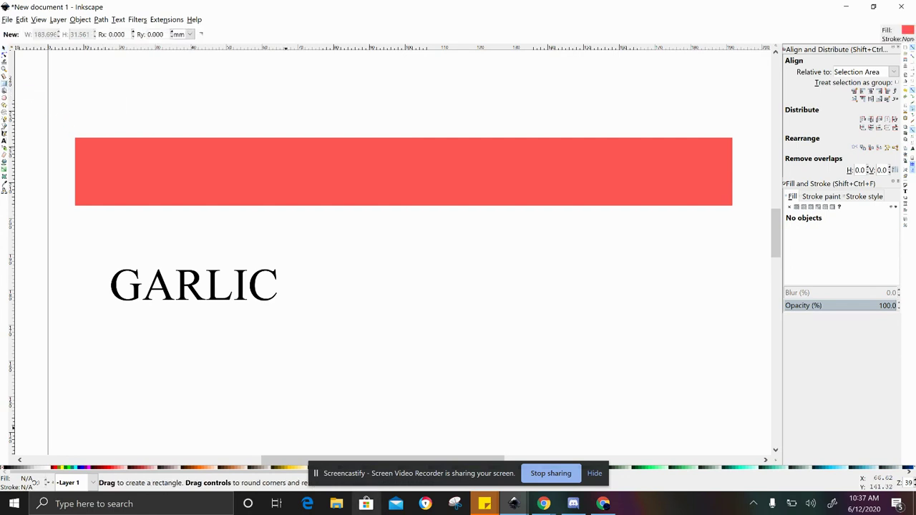
left_click(222, 469)
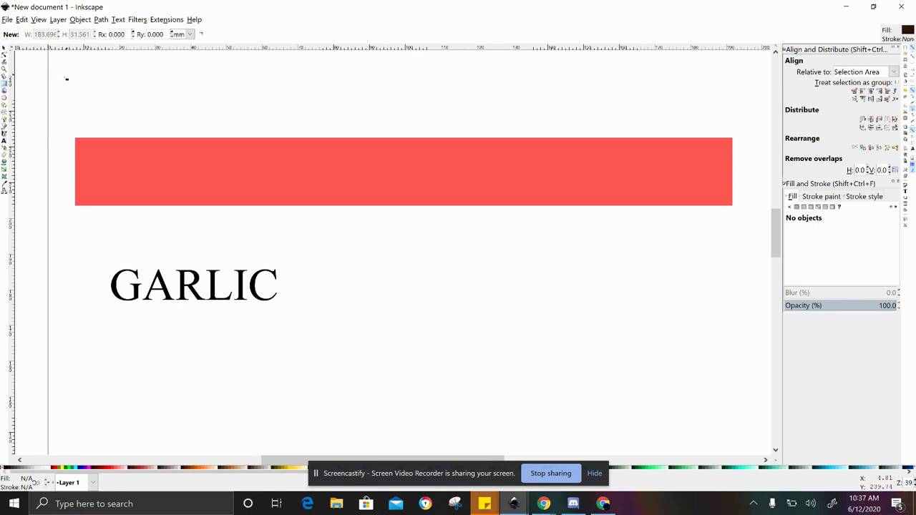
mouse_move(58, 113)
left_mouse_down()
mouse_move(87, 156)
mouse_move(137, 184)
mouse_move(272, 192)
mouse_move(367, 178)
mouse_move(346, 180)
left_mouse_up()
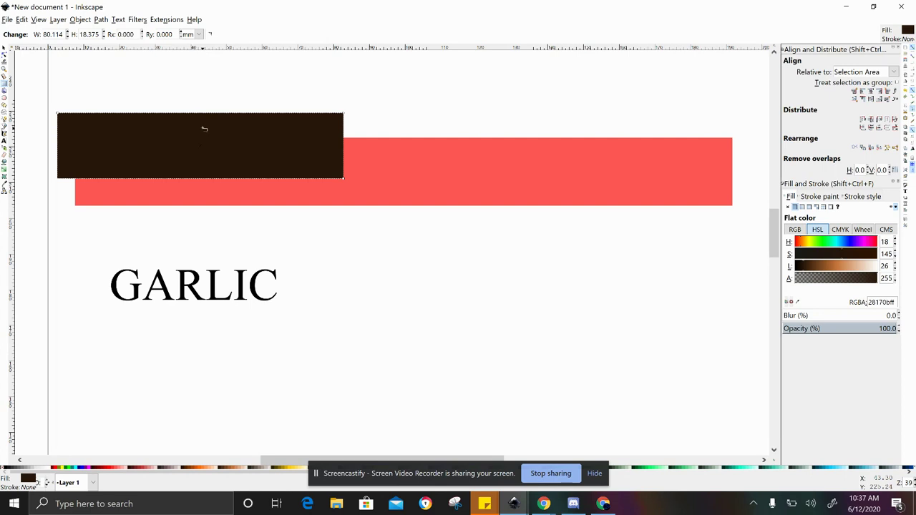
Subtract the dark rectangle from the red bar with the Difference operation to cut a notch
key("shift")
left_click(447, 182, "shift")
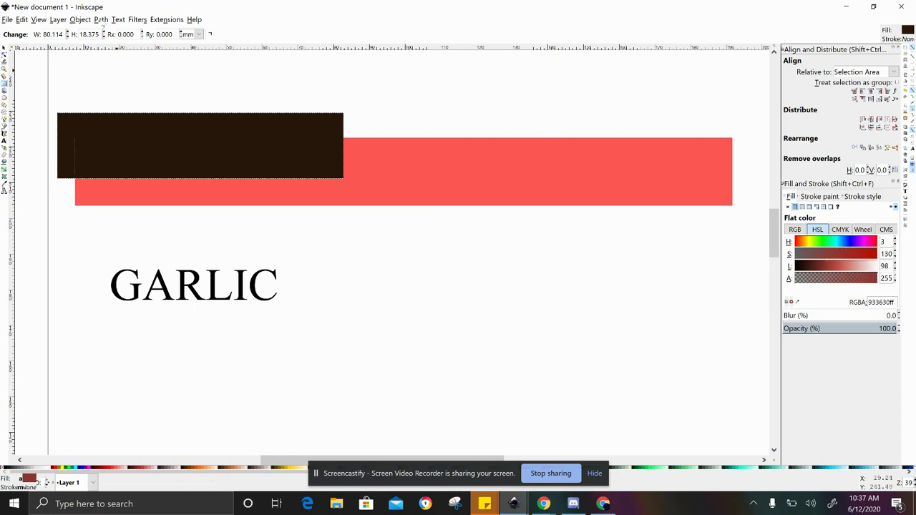
left_click(101, 20)
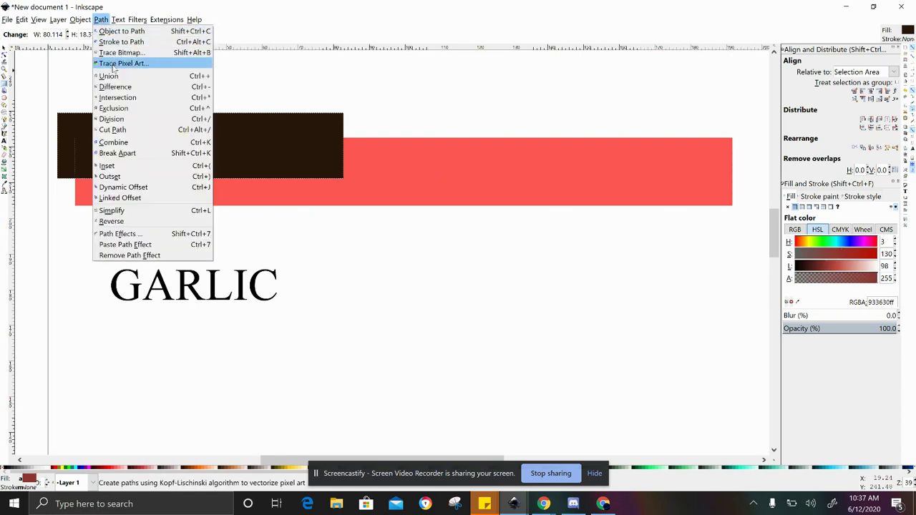
left_click(116, 87)
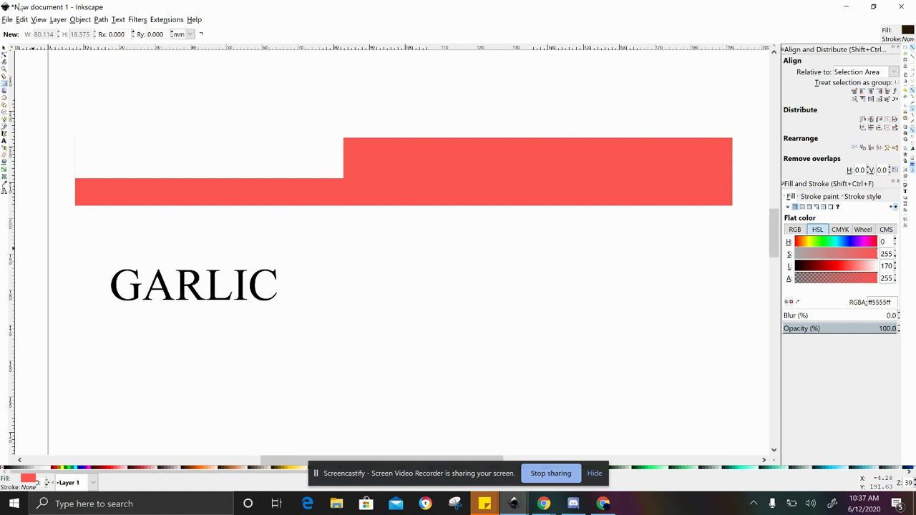
Move the GARLIC lettering into the notch's left end and scale it to about 1.758 by 0.333 in
left_click(4, 48)
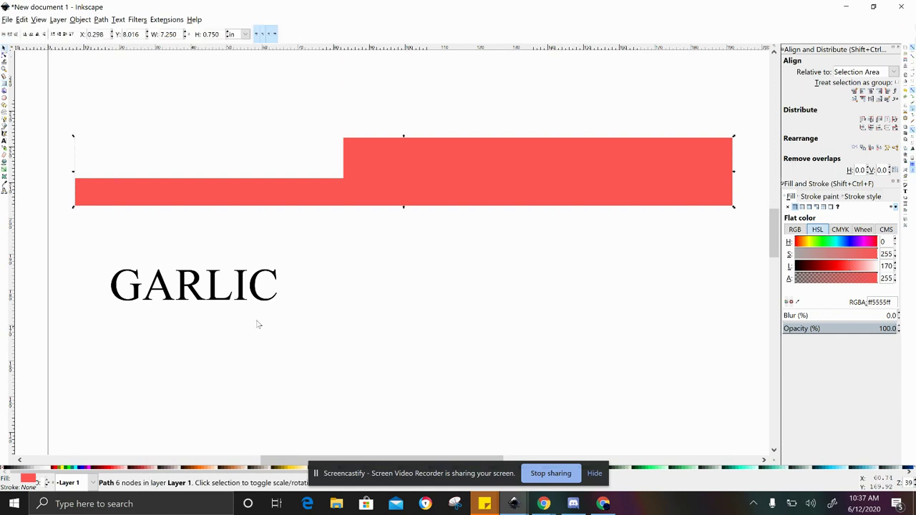
left_click(210, 296)
left_click_drag(213, 296, 177, 171)
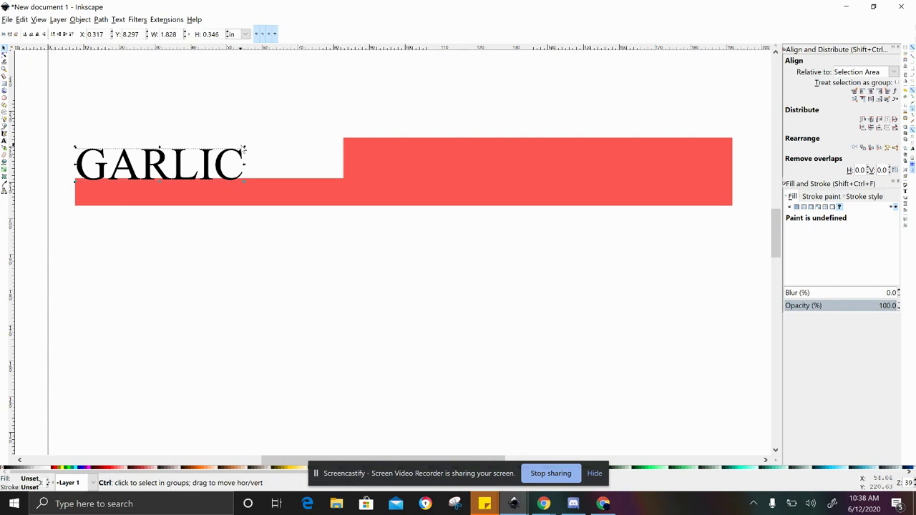
left_click_drag(244, 148, 309, 151)
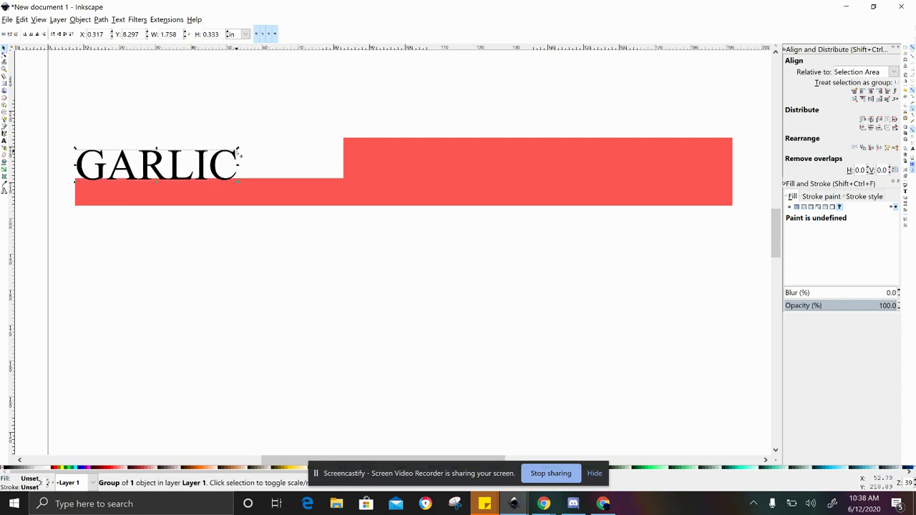
Stretch the GARLIC lettering to about 2.961 by 0.458 in to fill the notch and try uniting it with the red bar
left_click_drag(239, 152, 343, 154)
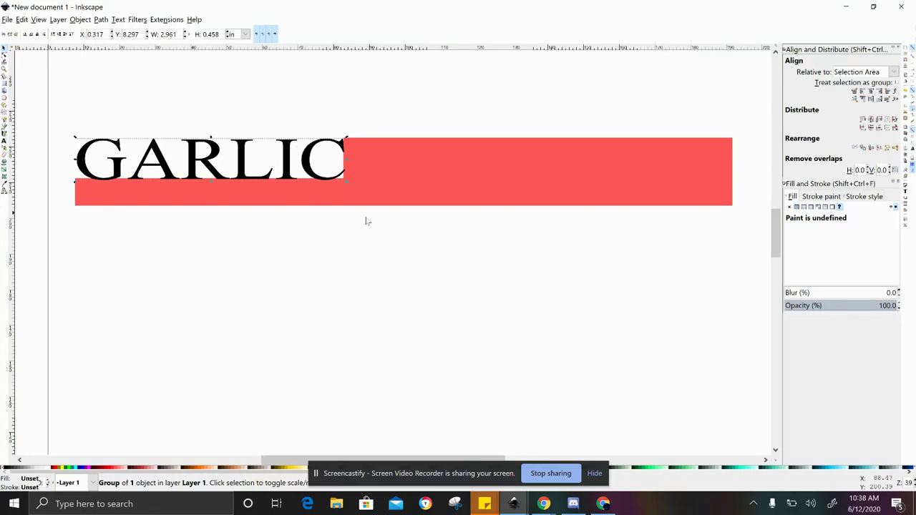
left_click(386, 189, "shift")
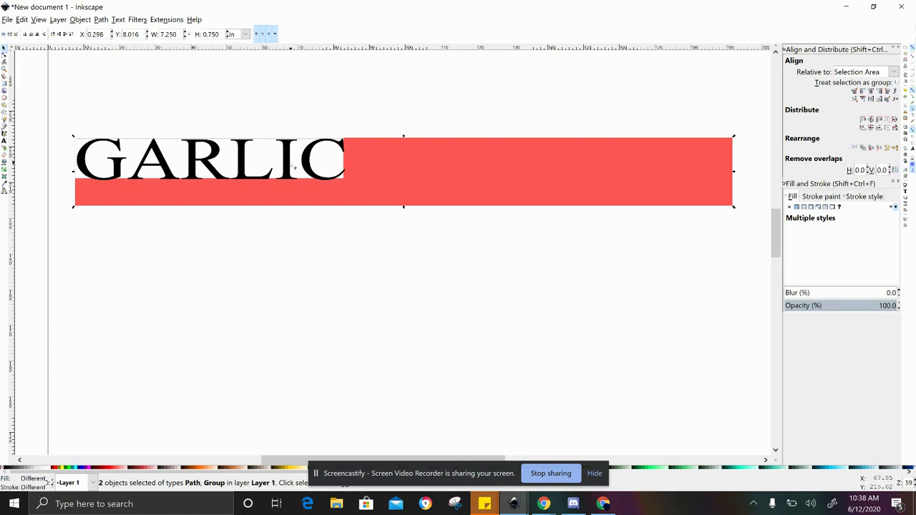
left_click(101, 19)
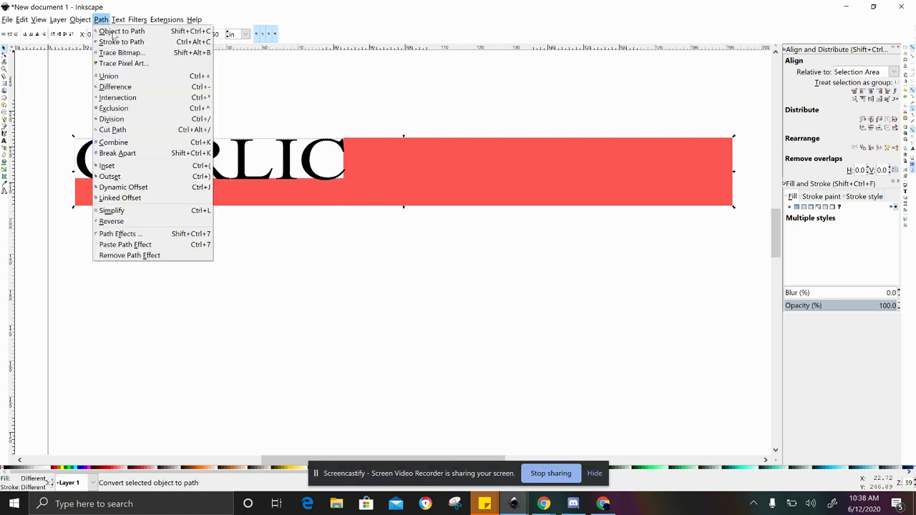
left_click(126, 77)
left_click(199, 231)
left_click(174, 177)
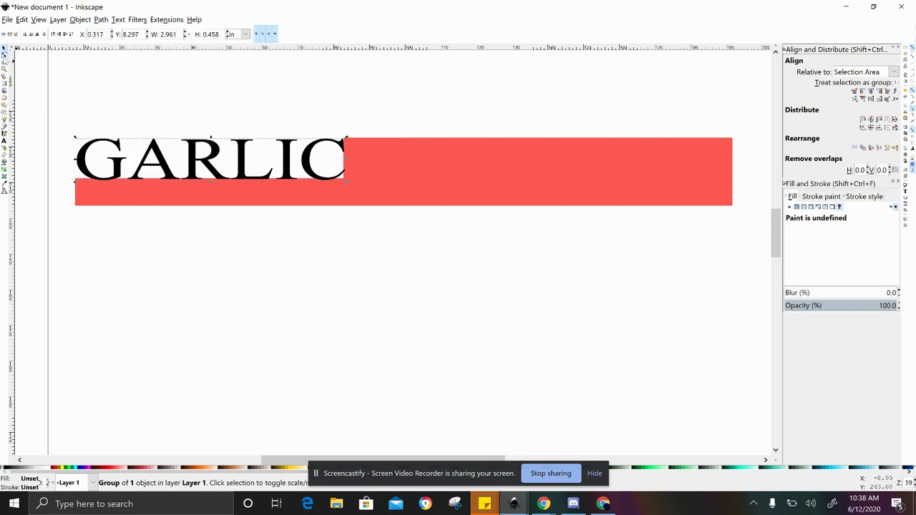
Select the GARLIC letter paths and the red bar with the Node tool, unite them, and undo the union and the lettering's last resize
left_click(4, 56)
left_click(202, 166)
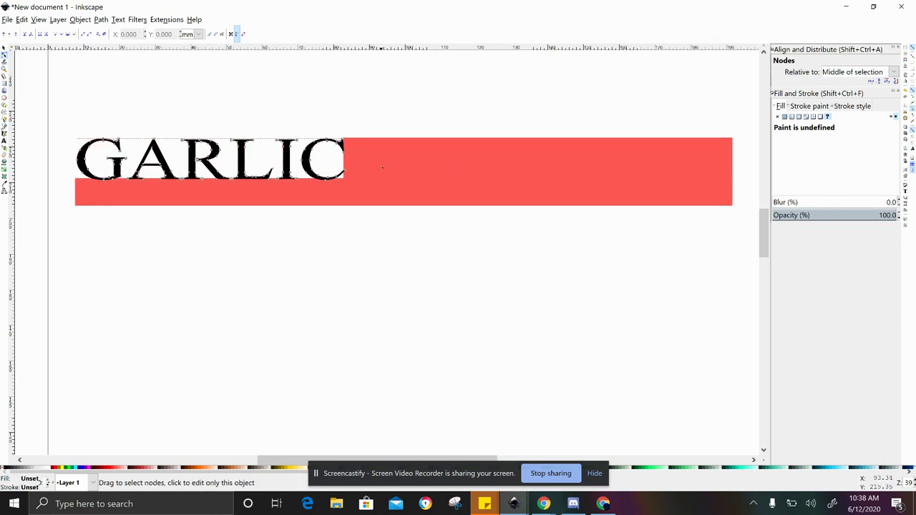
left_click(381, 186, "shift")
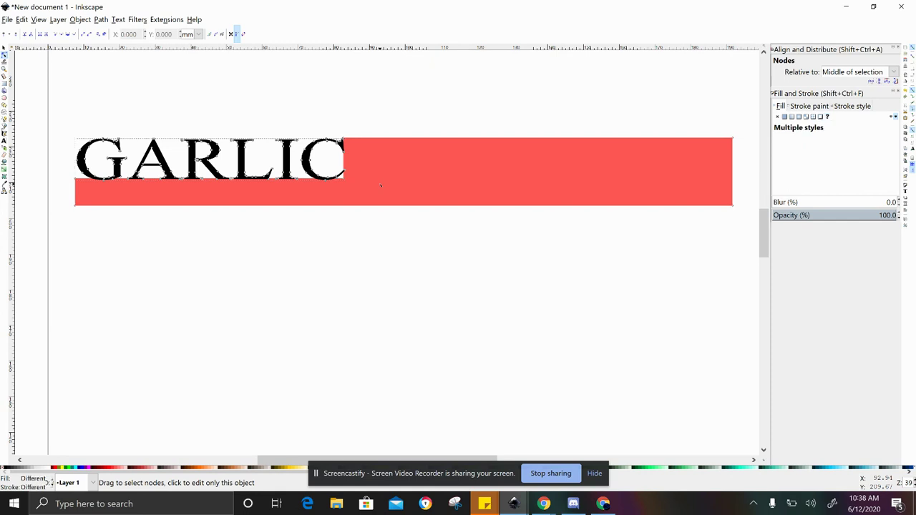
left_click(101, 20)
left_click(108, 76)
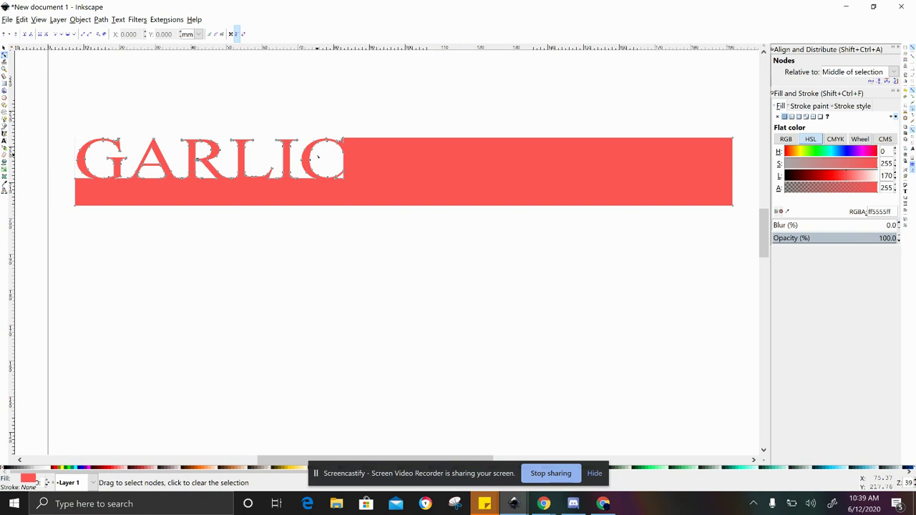
left_click(318, 159)
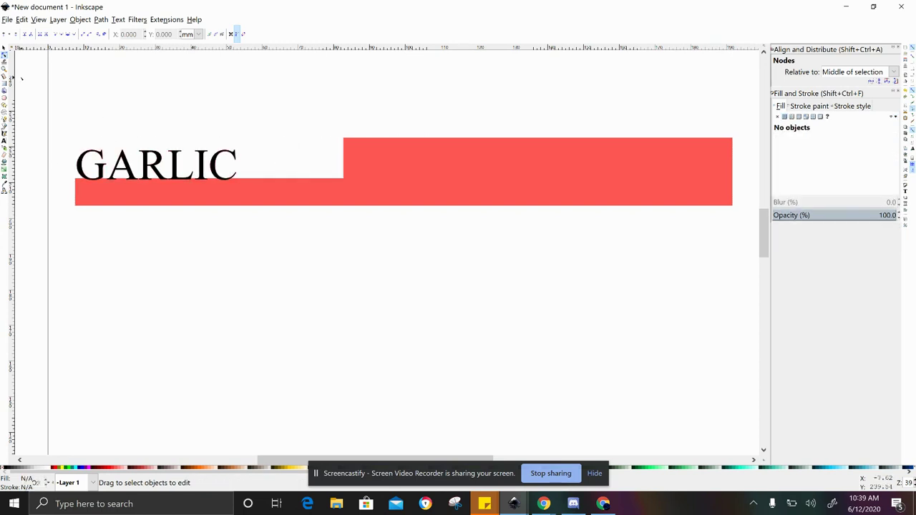
Move the GARLIC lettering well below the red bar, to about X 0.215 in, Y 6.130 in
left_click(5, 48)
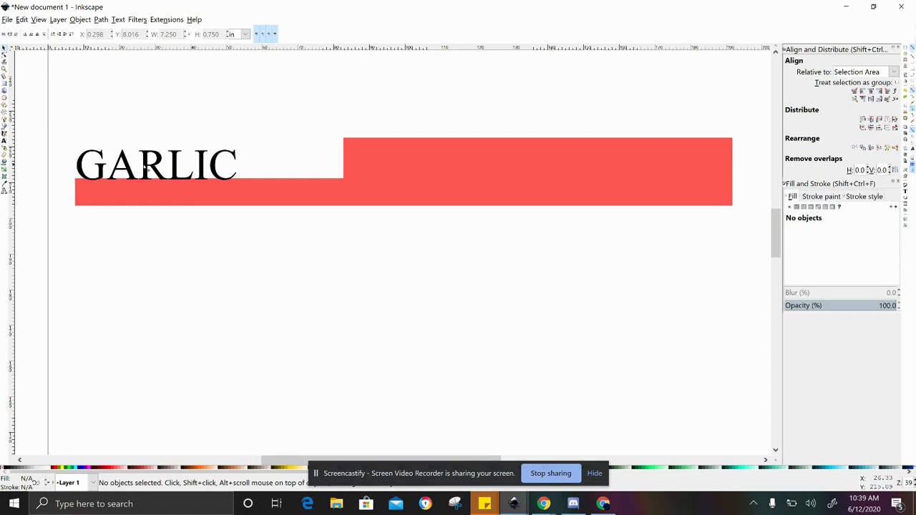
left_click_drag(145, 163, 138, 336)
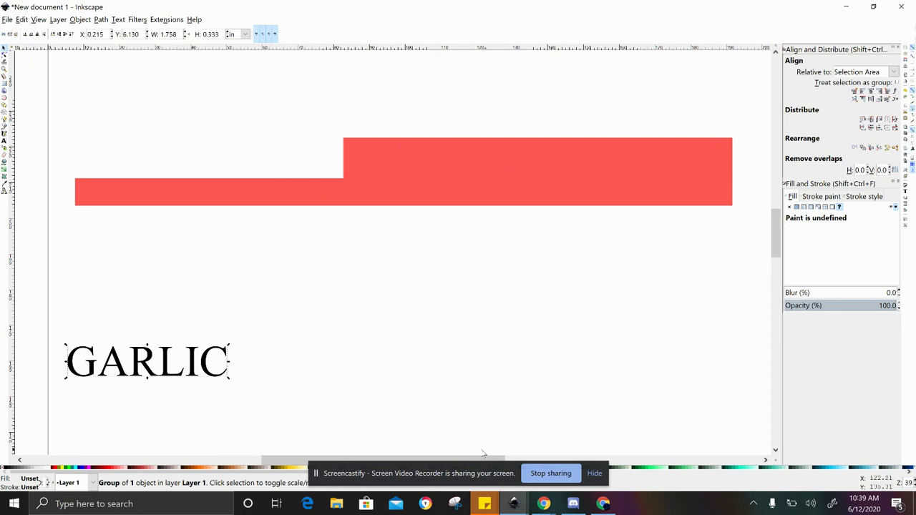
Draw a five-cornered star below the right part of the red bar and set its Randomized value to 0
left_click_drag(292, 464, 331, 464)
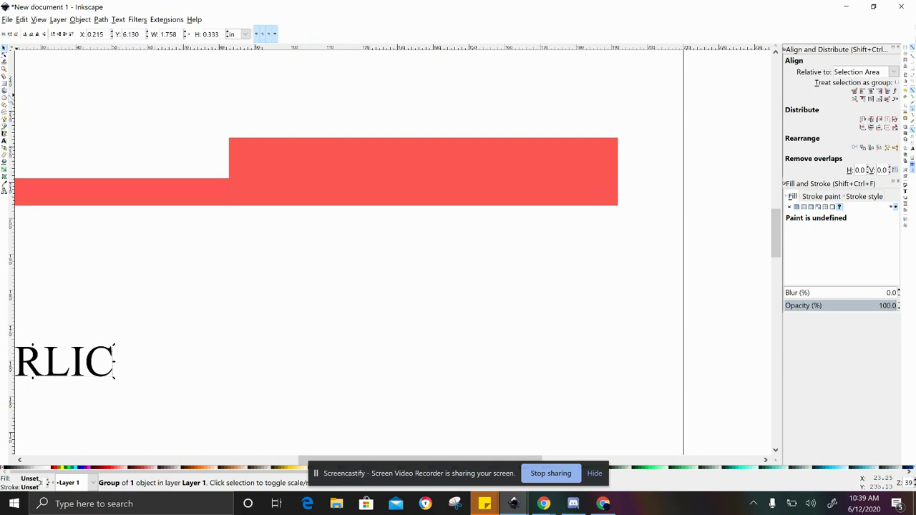
left_click(5, 110)
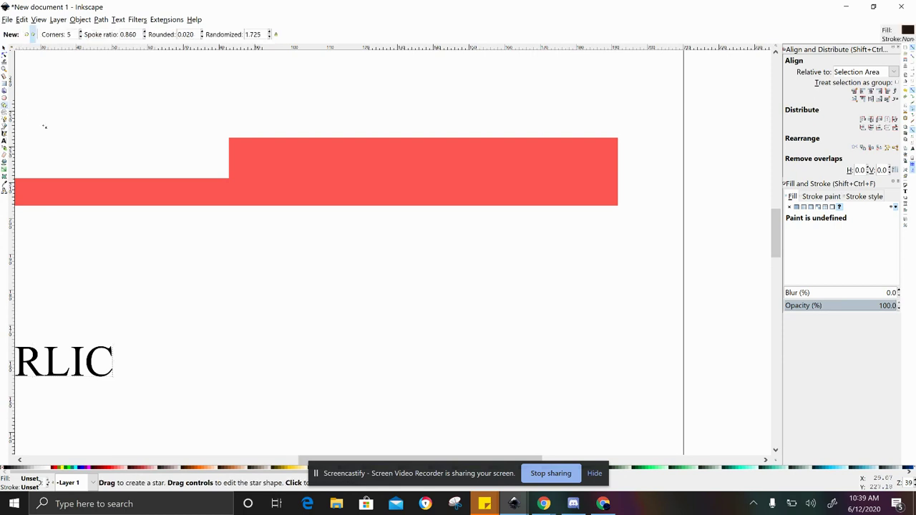
left_click_drag(320, 277, 357, 315)
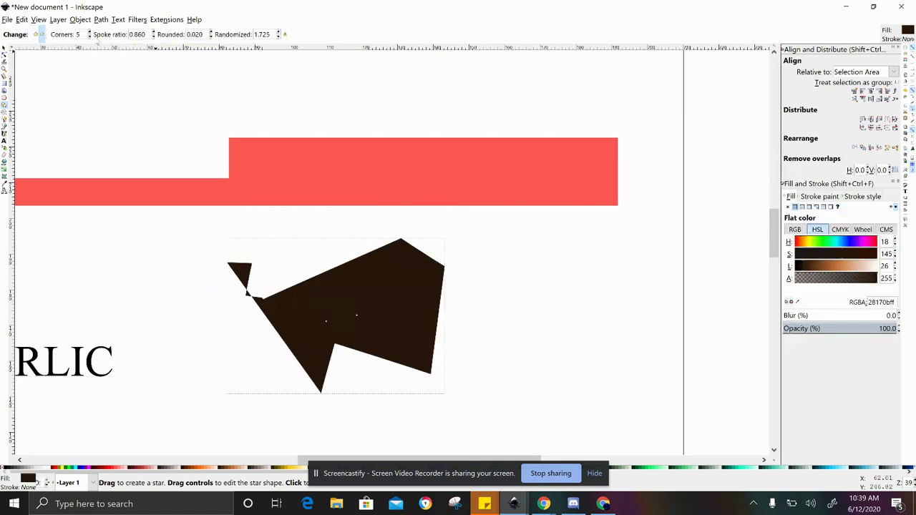
double_click(263, 34)
type("0")
key("Return")
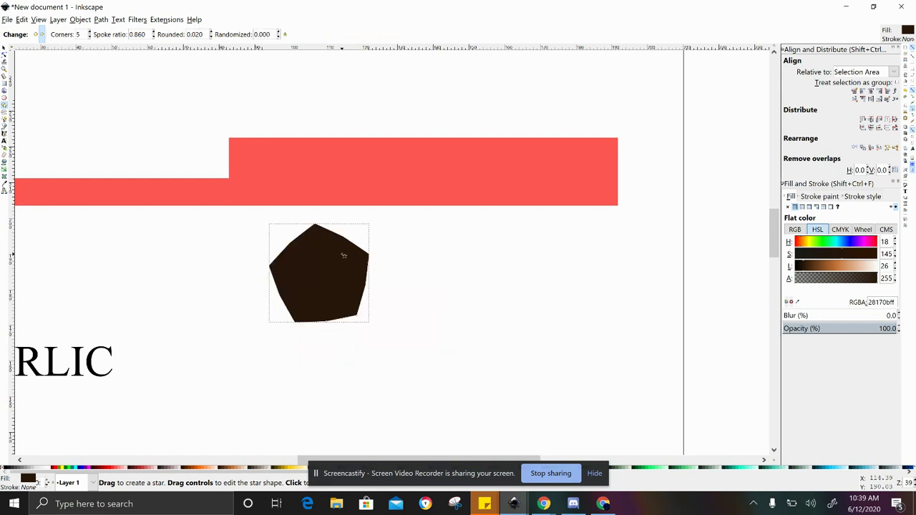
Turn the star into a triangle by setting Rounded to 0 and Corners to 3 and switching it to a regular polygon
left_click(212, 37)
double_click(79, 35)
key("Return")
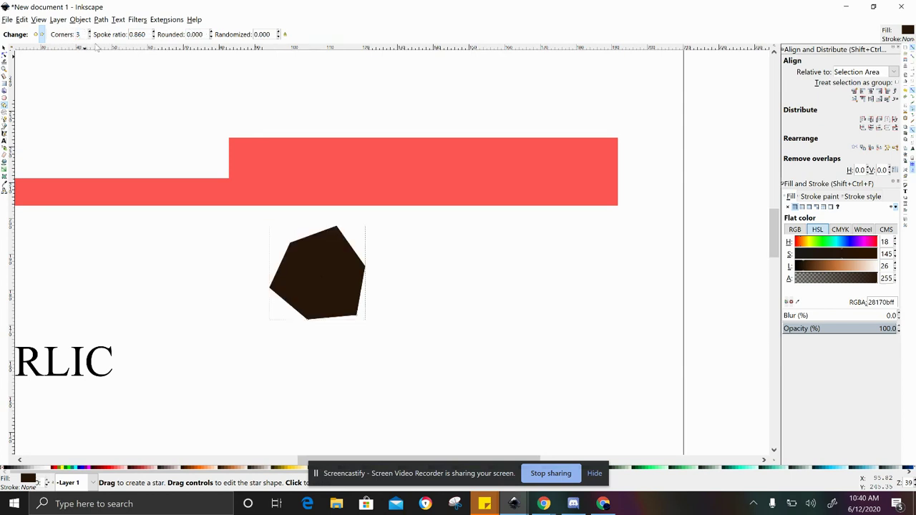
left_click(37, 35)
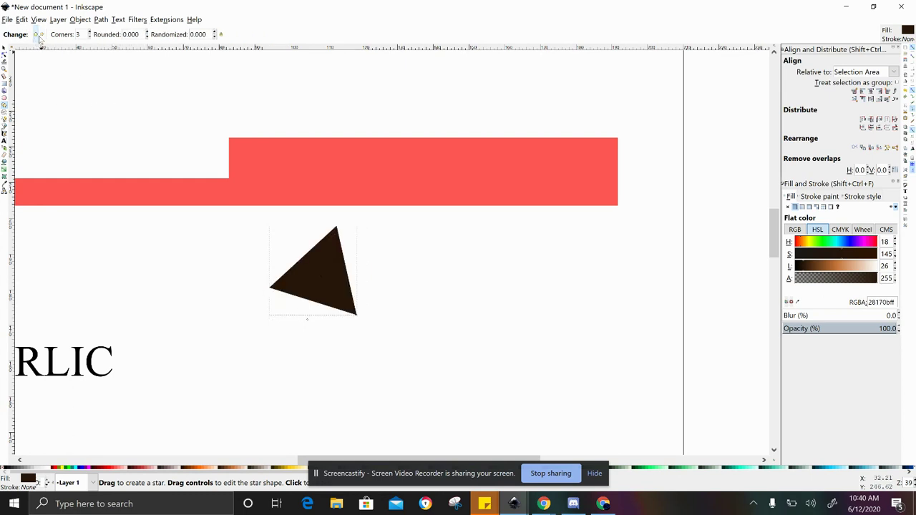
left_click(42, 35)
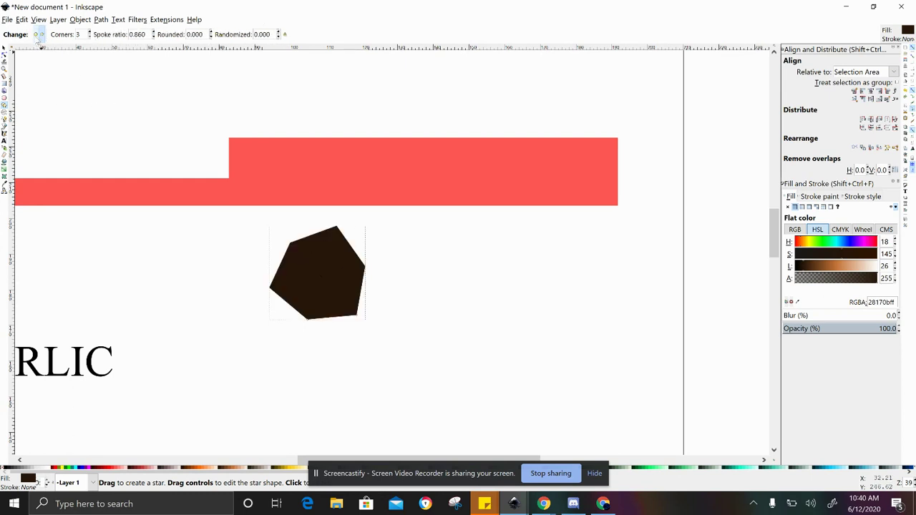
left_click(37, 34)
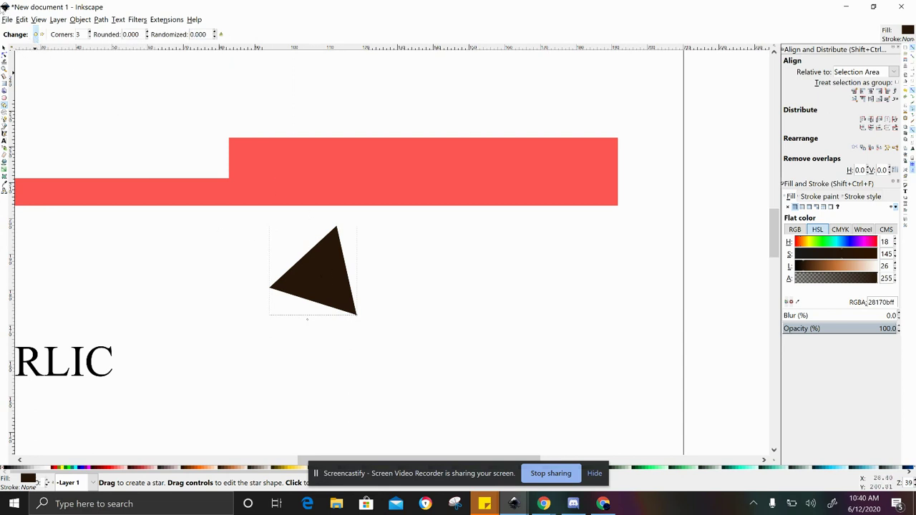
Rotate the triangle so its base is horizontal and place it over the bar's lower-right corner at about X 7.023 in, Y 7.626 in
left_click(4, 51)
left_click_drag(307, 273, 528, 265)
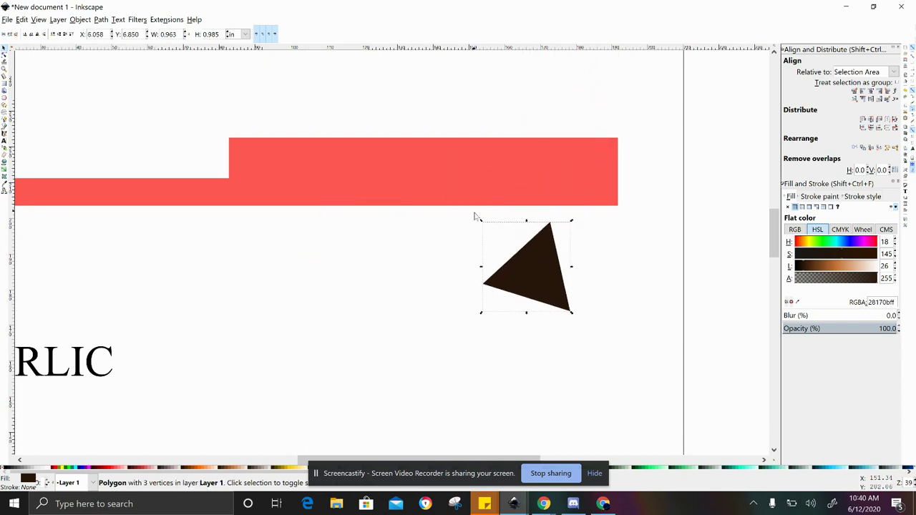
left_click(528, 263)
left_click_drag(481, 221, 489, 238)
left_click_drag(527, 261, 617, 209)
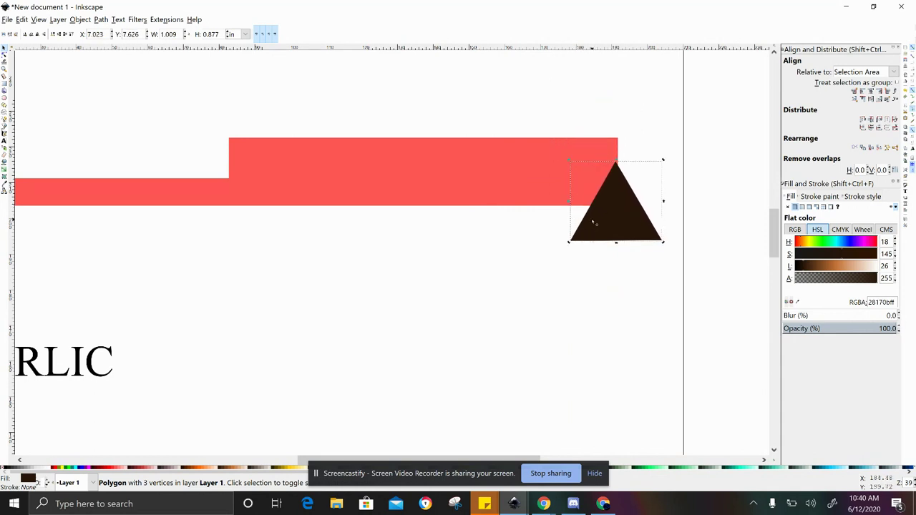
Widen the triangle to about 1.612 in, rotate it clockwise and position it across the bar's lower-right corner at about X 6.486 in, Y 7.233 in
left_click_drag(569, 204, 514, 204)
mouse_move(602, 218)
left_mouse_down()
mouse_move(629, 227)
mouse_move(611, 225)
left_mouse_up()
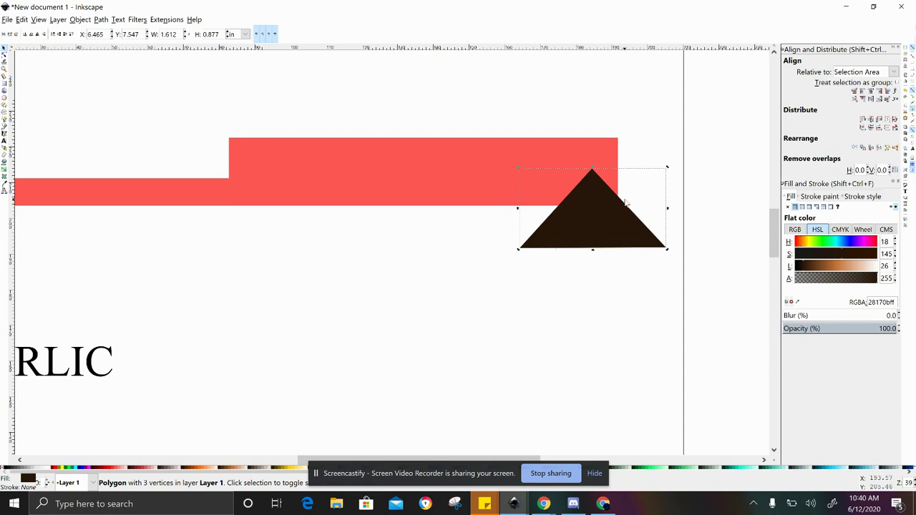
left_click_drag(668, 169, 680, 217)
mouse_move(630, 253)
left_mouse_down()
mouse_move(633, 239)
mouse_move(624, 236)
left_mouse_up()
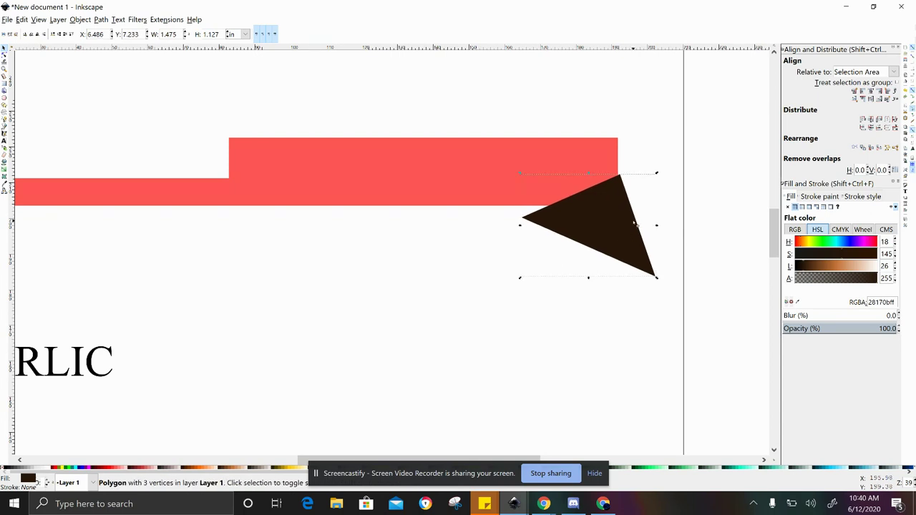
Duplicate the triangle, rotate the copy and place it over the bar's upper-right corner at about X 6.440 in, Y 8.361 in
key("ctrl+c")
key("ctrl+v")
left_click_drag(648, 214, 561, 109)
left_click(565, 104)
left_click_drag(612, 62, 502, 216)
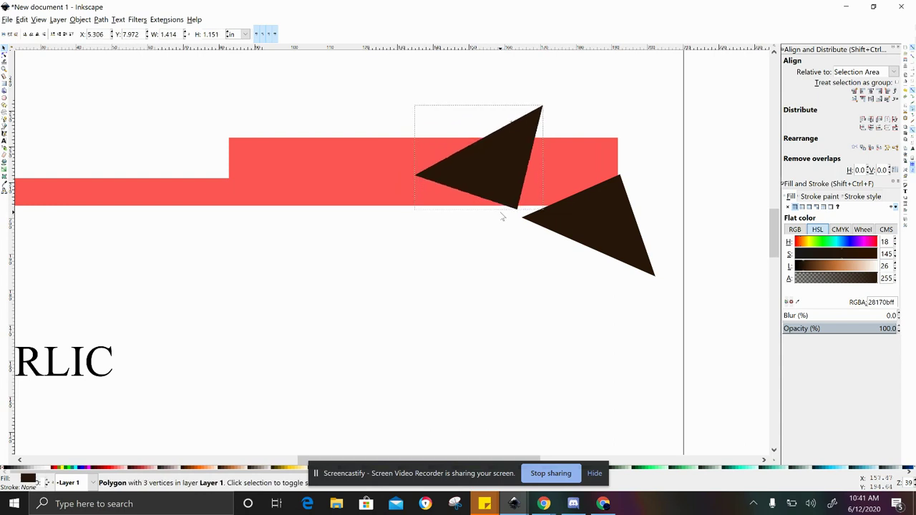
left_click_drag(496, 175, 598, 137)
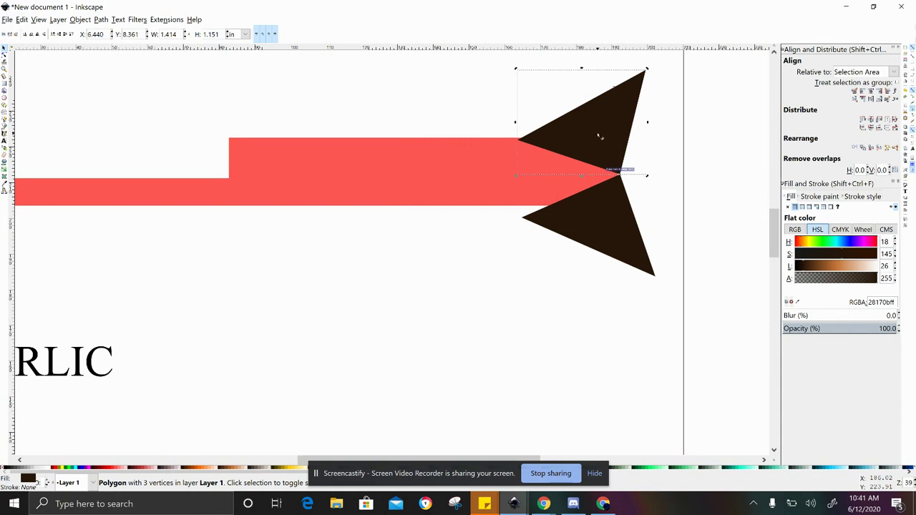
Nudge the upper and lower triangles upwards so their tips meet around the middle of the bar's right edge
key("Up")
key("Up")
key("Up")
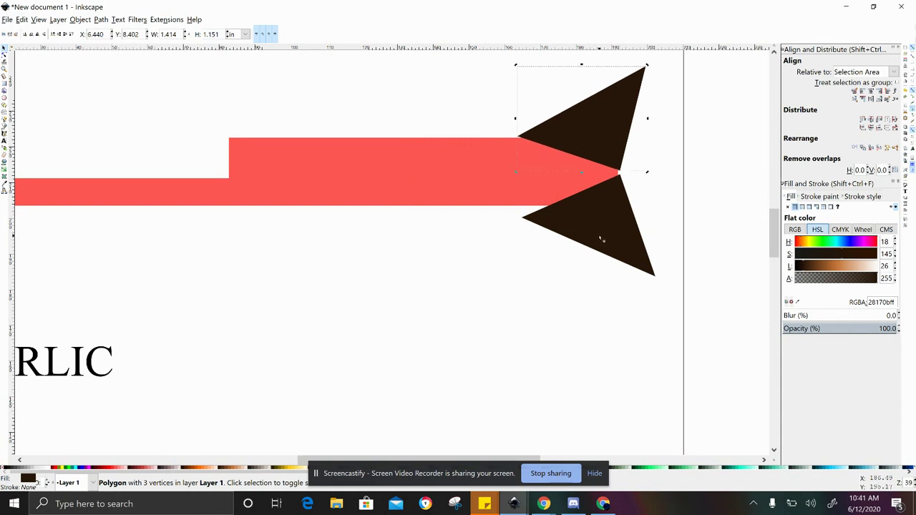
left_click(611, 232)
key("Up")
key("Up")
key("Up")
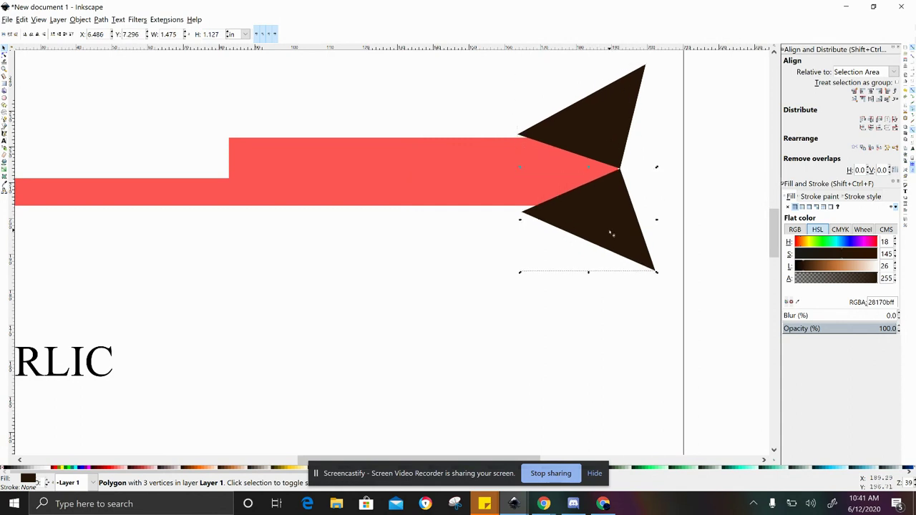
Nudge the lower triangle up to Y 7.317 in so its tip meets the upper triangle's tip
left_click(600, 138)
key("Down")
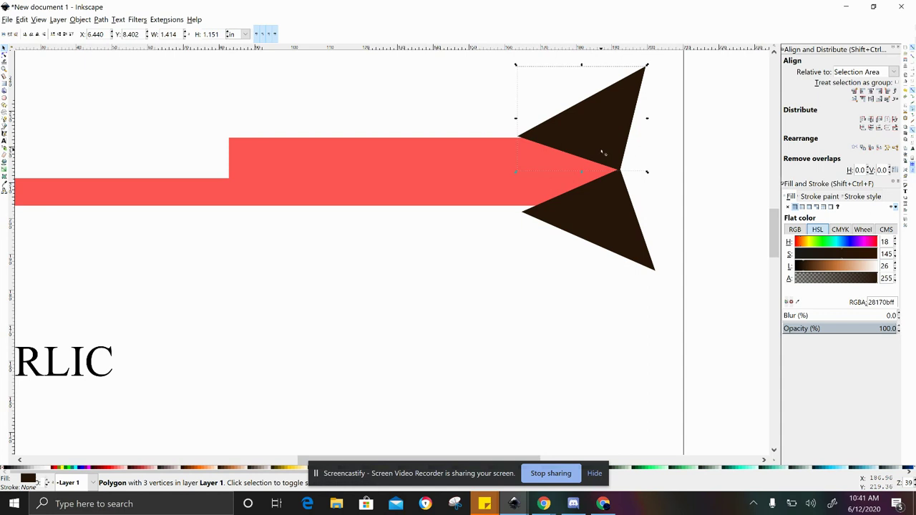
key("Up")
left_click(607, 190)
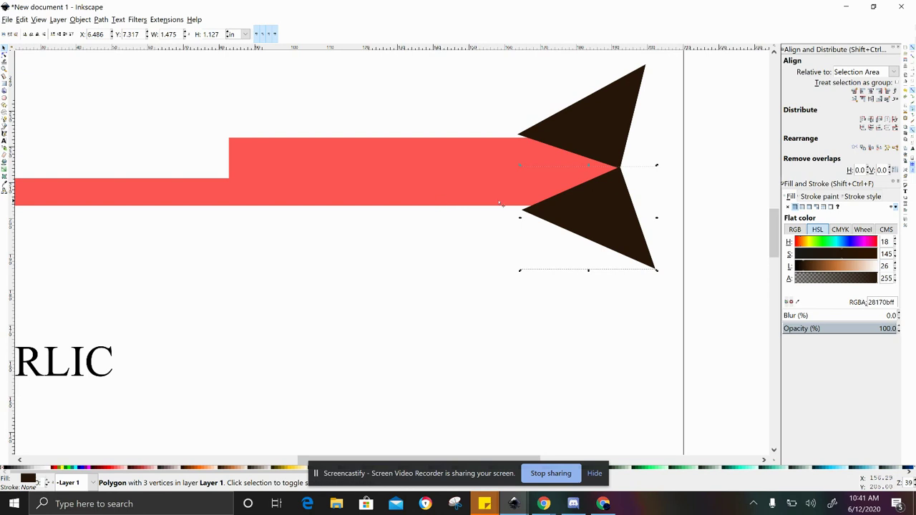
Subtract the lower triangle from the bar with a Difference operation
left_click(444, 173, "ctrl")
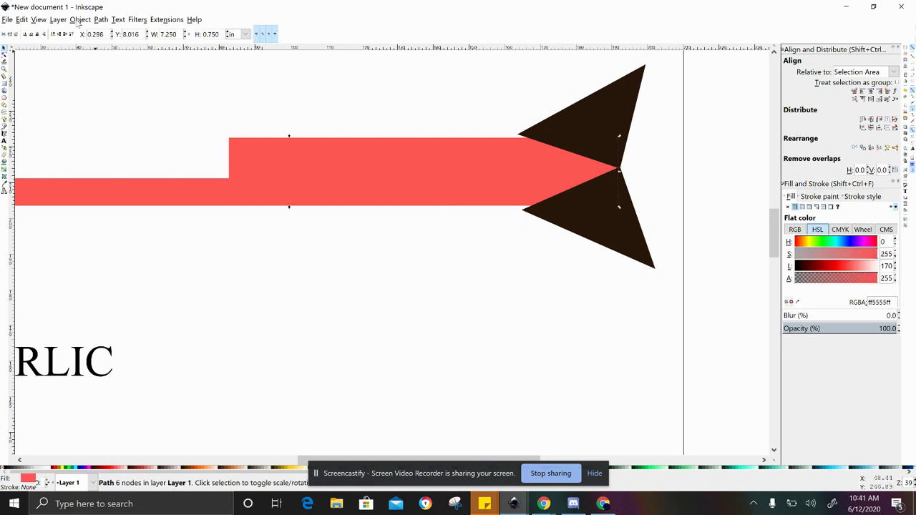
left_click(100, 19)
left_click(116, 81)
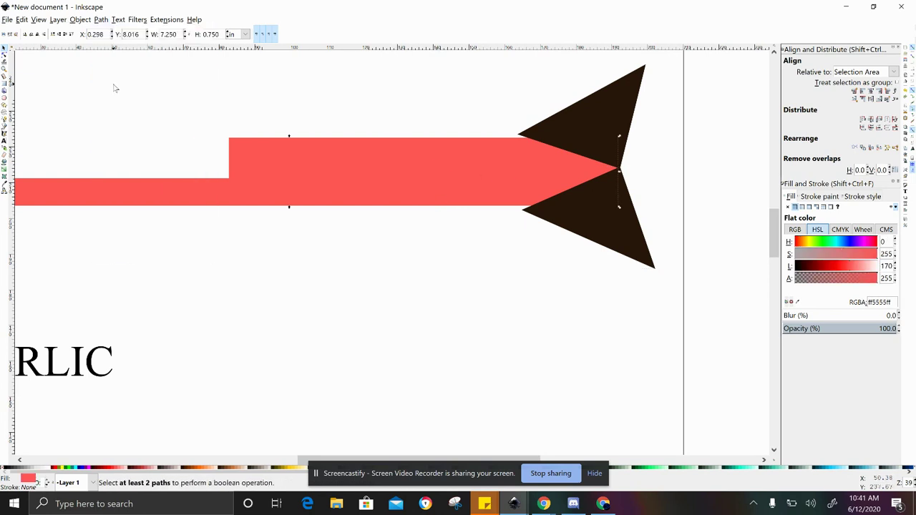
left_click(603, 223)
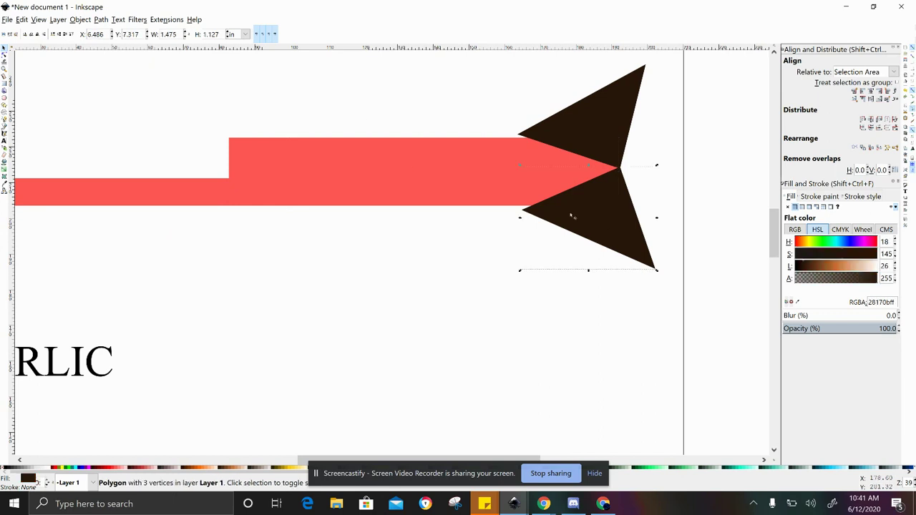
key("shift")
left_click(382, 158, "shift")
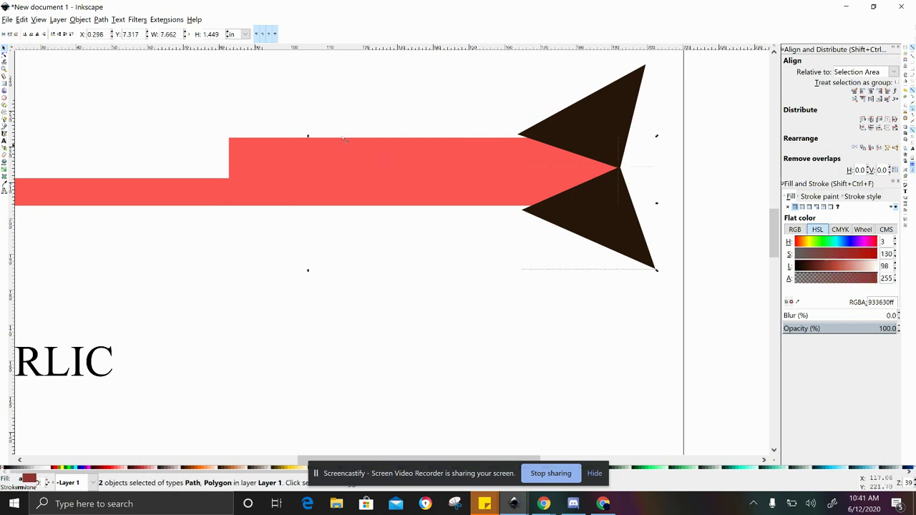
left_click(100, 19)
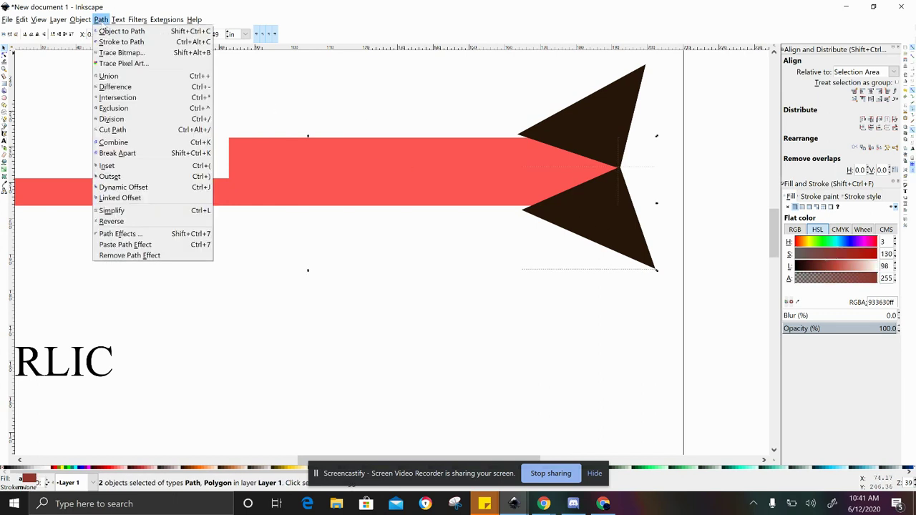
left_click(128, 87)
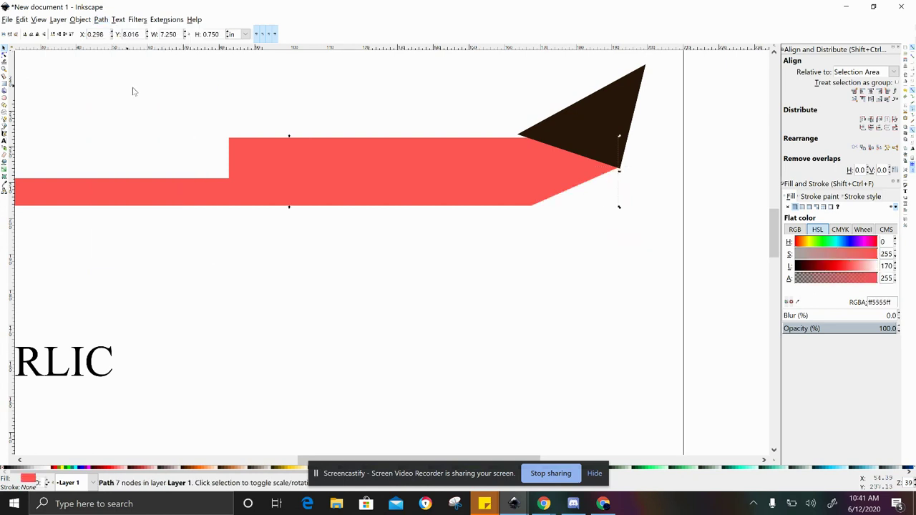
Subtract the upper triangle from the bar with a Difference operation
left_click(607, 125)
left_click(463, 169, "shift")
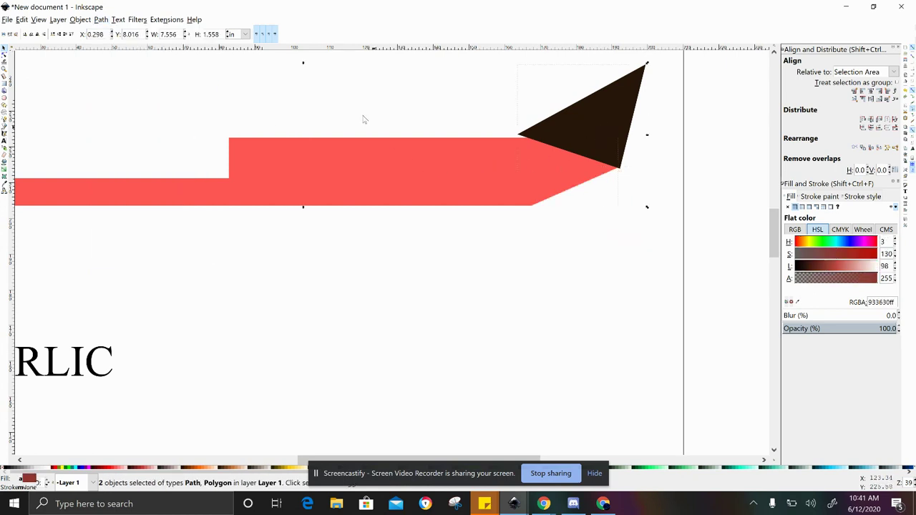
left_click(101, 20)
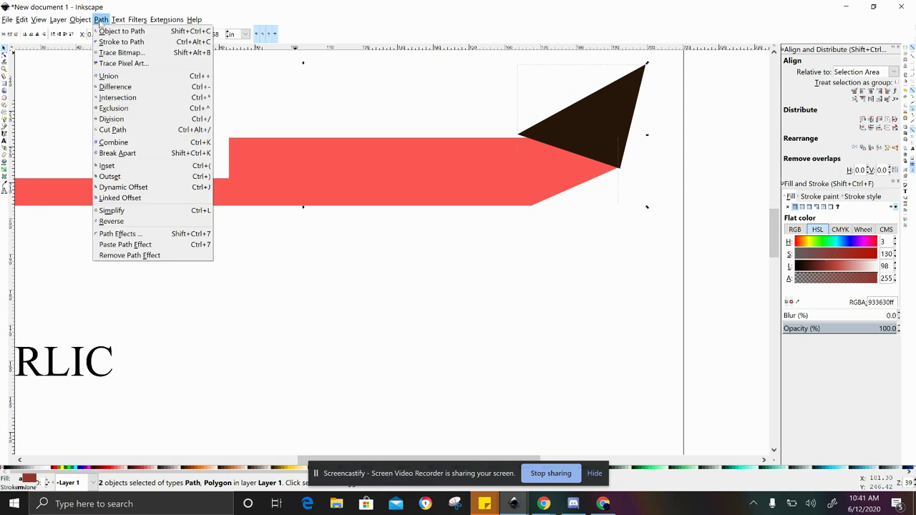
left_click(129, 84)
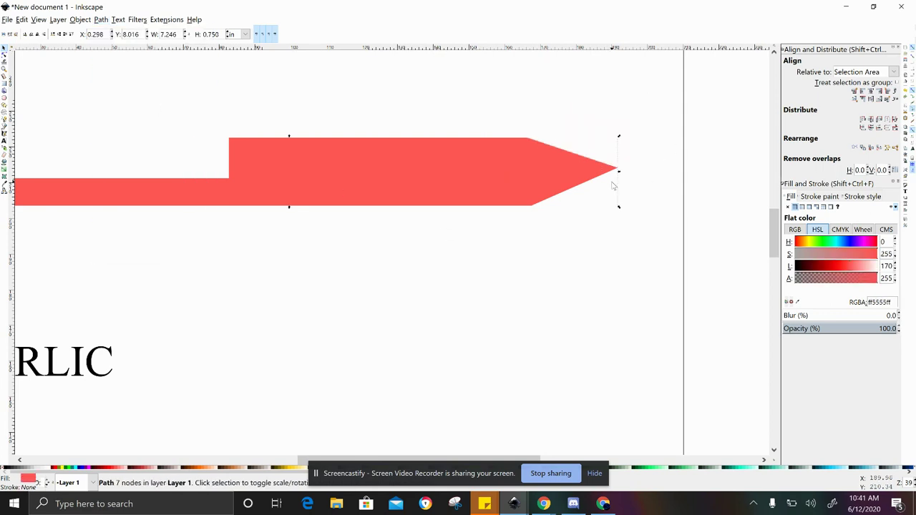
Undo both triangle cuts at the bar's right end
key("ctrl")
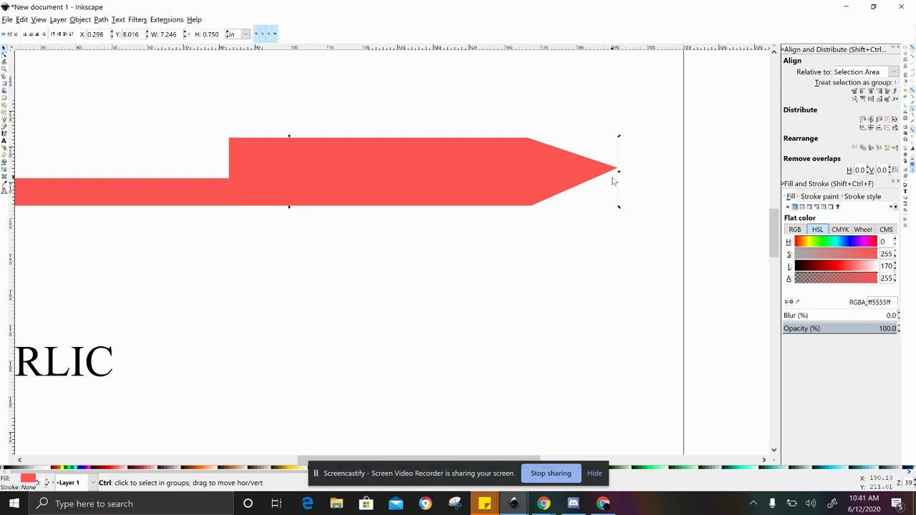
key("ctrl+z")
key("ctrl+z")
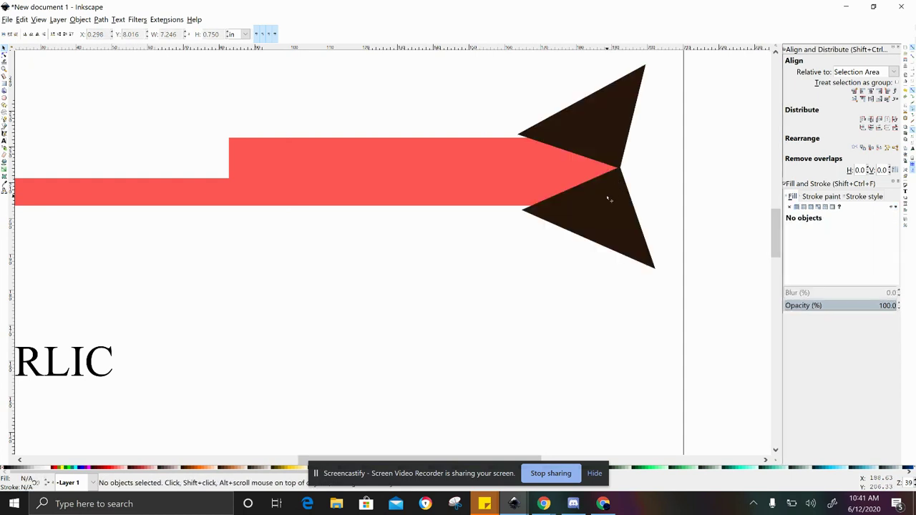
Lower both triangles slightly and reduce their heights, the upper one to about 1.093 in, so their left corners meet the bar's edges
left_click(609, 199)
left_click(608, 141)
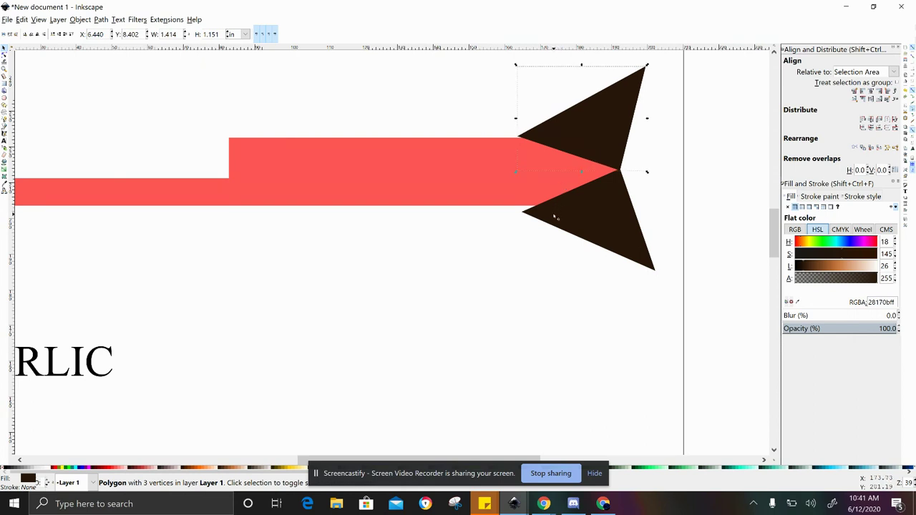
left_click(555, 217)
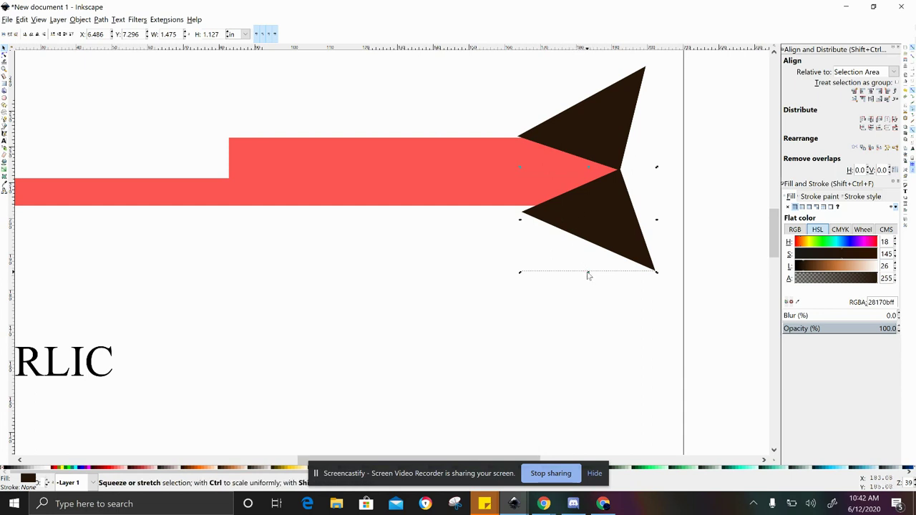
left_click_drag(589, 273, 588, 262)
left_click(620, 139)
left_click_drag(583, 68, 583, 72)
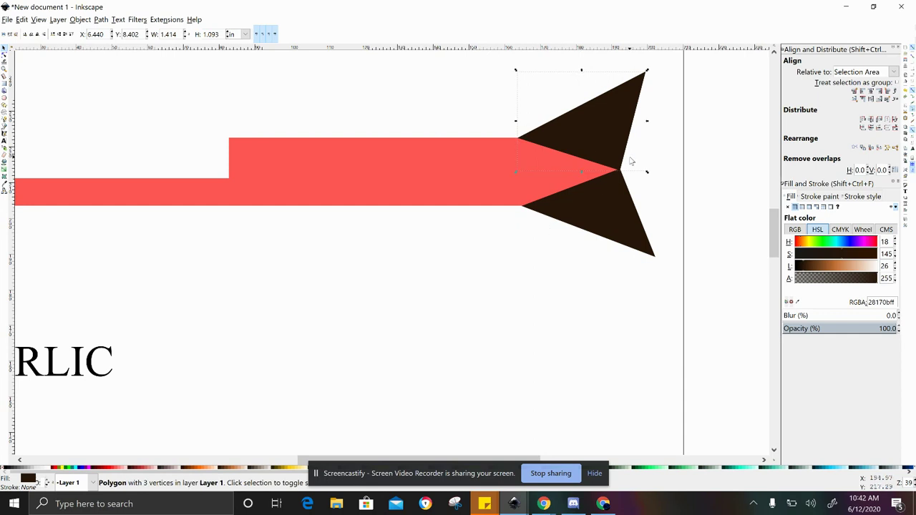
Subtract the resized upper and lower triangles from the bar with Difference to form its pointed right end
key("shift")
left_click(384, 182, "shift")
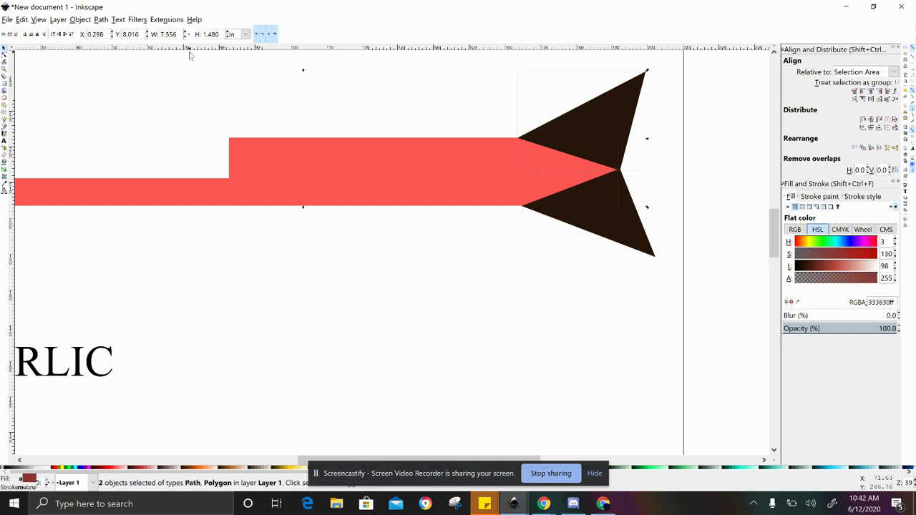
left_click(101, 19)
left_click(115, 86)
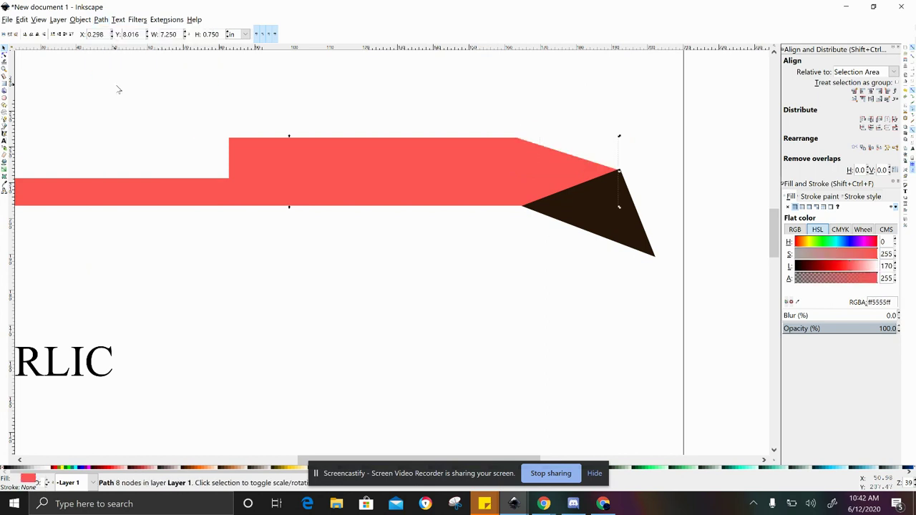
left_click(579, 217, "shift")
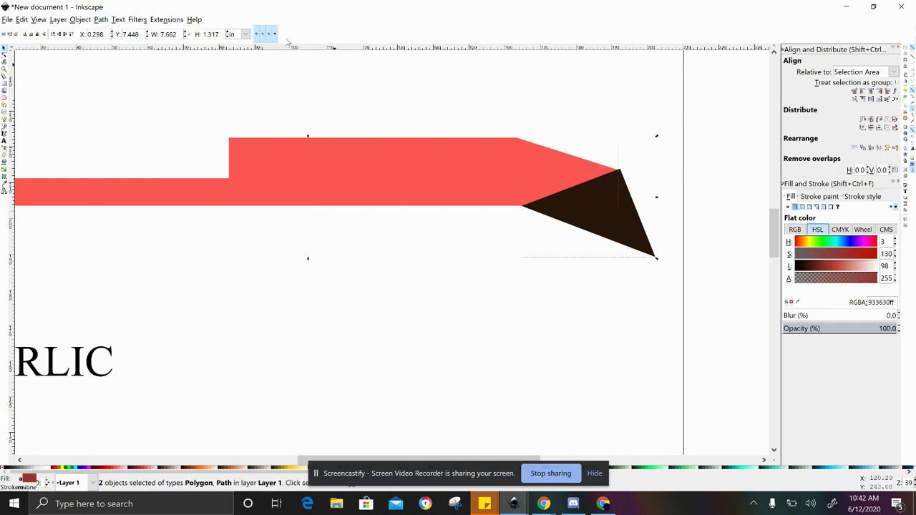
left_click(101, 20)
left_click(111, 87)
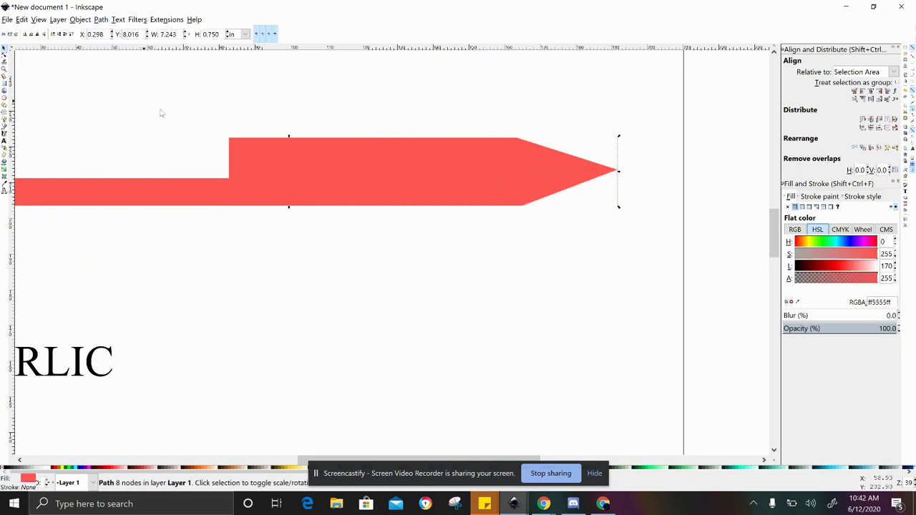
Move the pointed bar to about X 1.240 in, Y 8.097 in and place a duplicate below it at about X 1.253 in, Y 7.109 in
left_click_drag(380, 170, 466, 163)
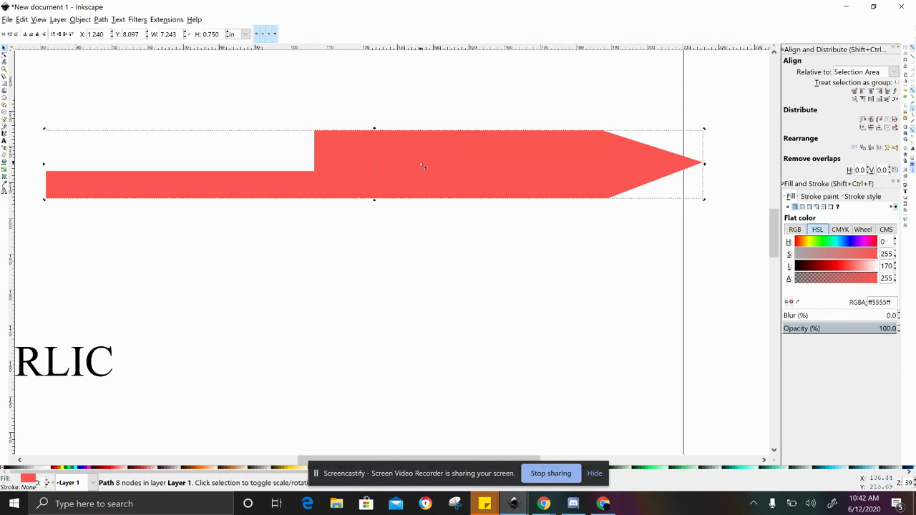
key("ctrl+d")
key("shift+Right")
key("shift+Right")
key("Up")
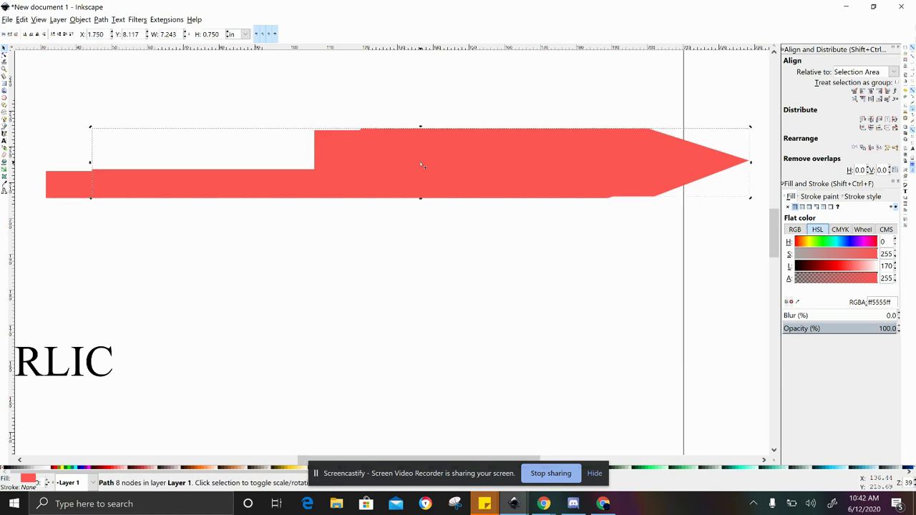
left_click_drag(540, 136, 496, 250)
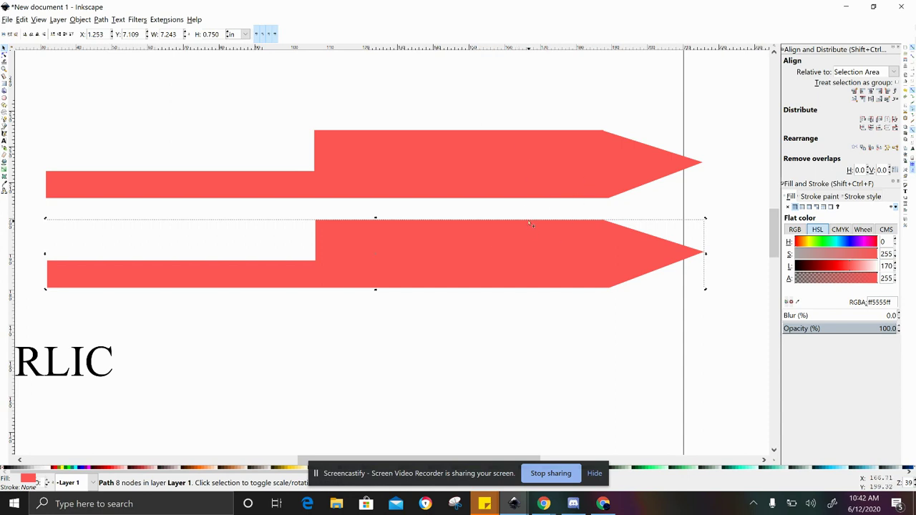
Move the GARLIC lettering above the upper bar's notch, to about X 1.912 in, Y 9.113 in
left_click(52, 374)
left_click(56, 370)
left_click_drag(55, 369, 162, 255)
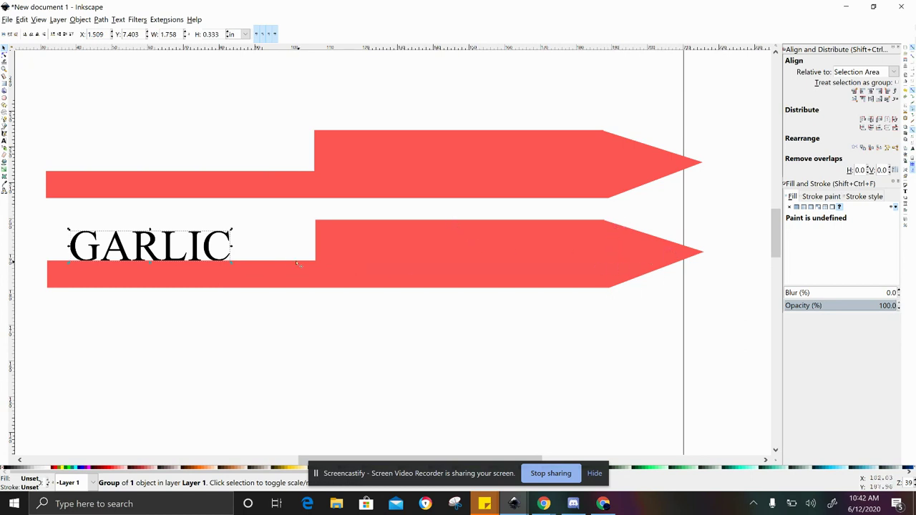
left_click_drag(172, 251, 208, 96)
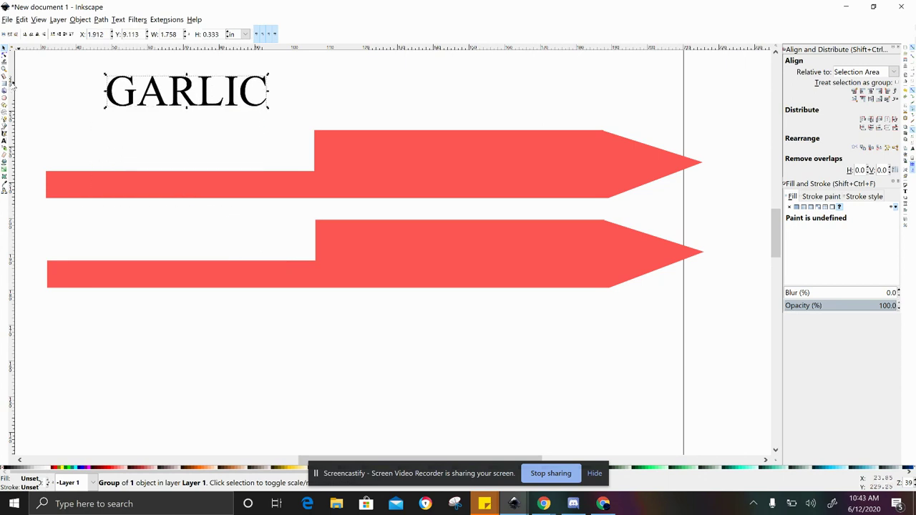